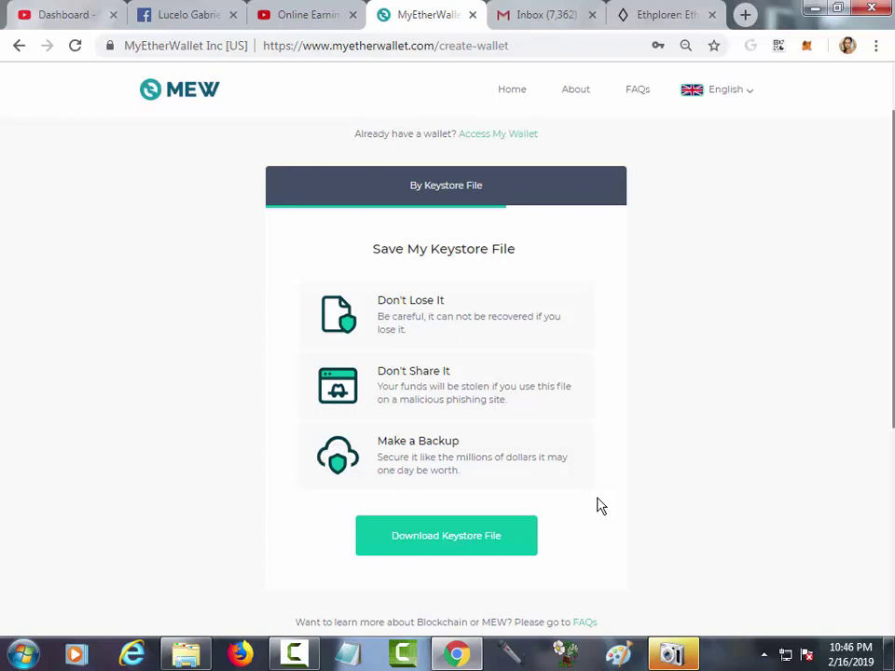
Download the new wallet's keystore file and proceed to accessing the wallet
{"action": "left_click", "coordinate": [461, 532]}
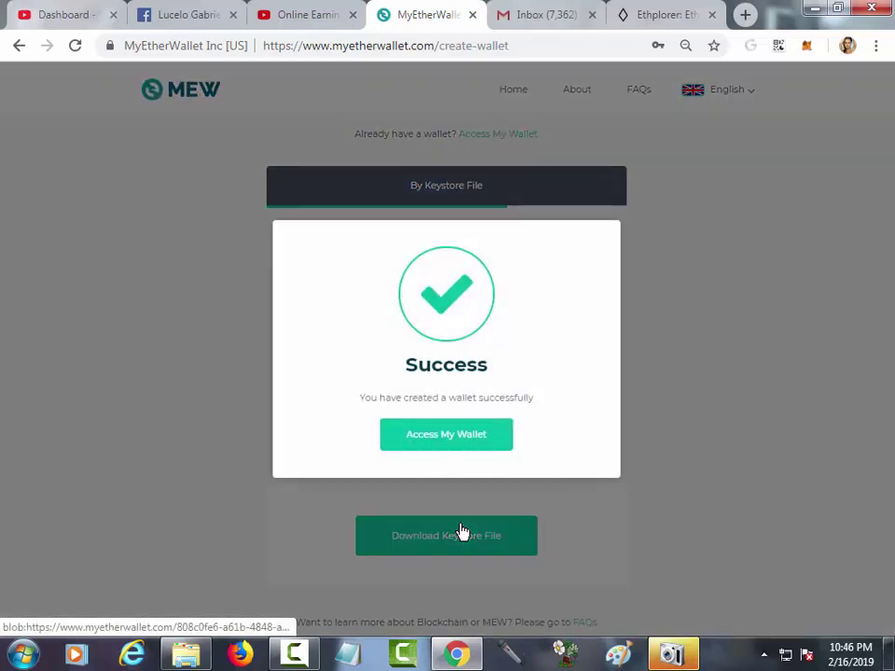
{"action": "left_click", "coordinate": [466, 451]}
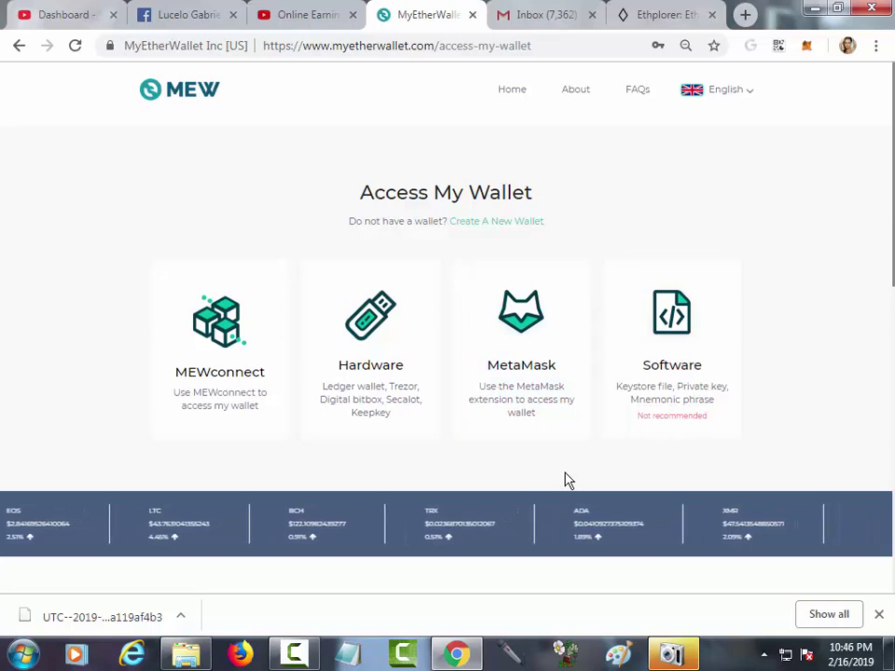
{"action": "left_click", "coordinate": [685, 406]}
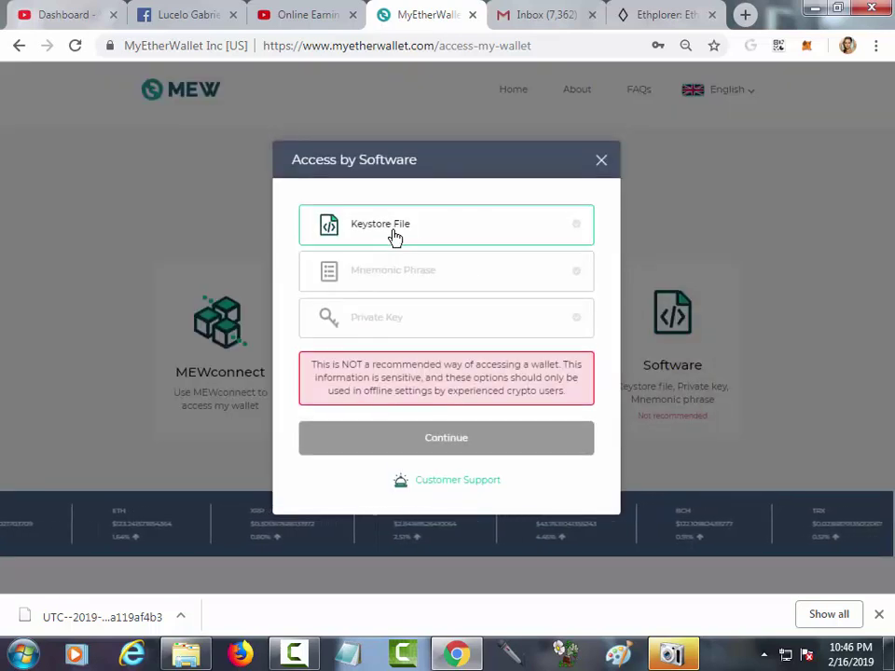
{"action": "left_click", "coordinate": [390, 315]}
{"action": "left_click", "coordinate": [445, 442]}
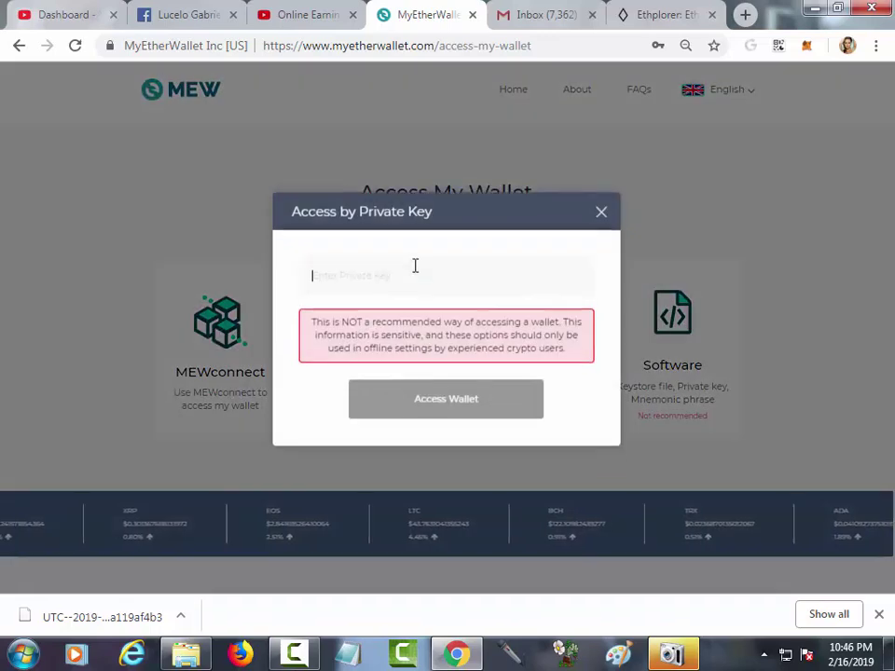
{"action": "left_click", "coordinate": [601, 221]}
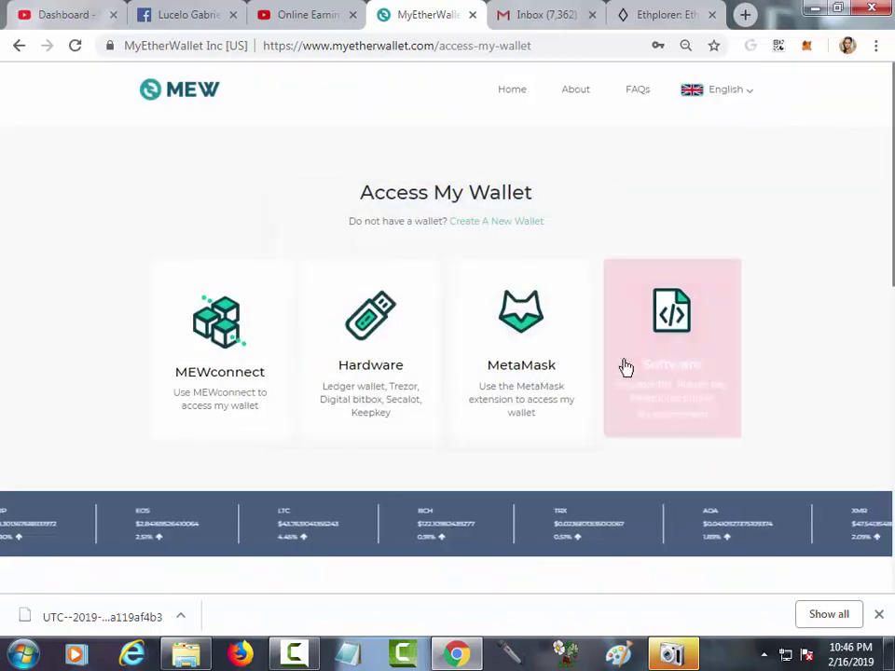
Choose software access to the wallet with the Keystore File method and continue
{"action": "left_click", "coordinate": [668, 394]}
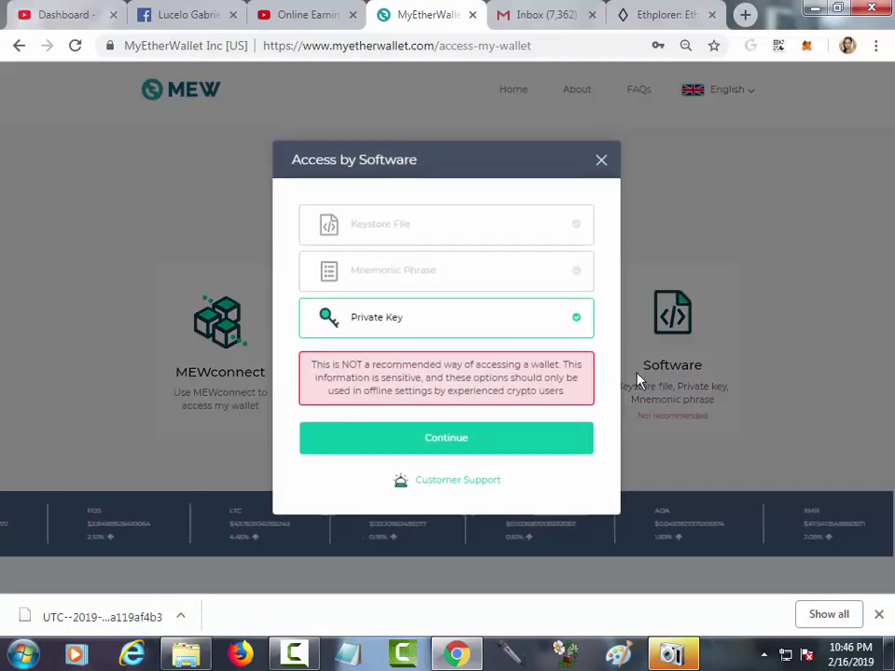
{"action": "left_click", "coordinate": [376, 224]}
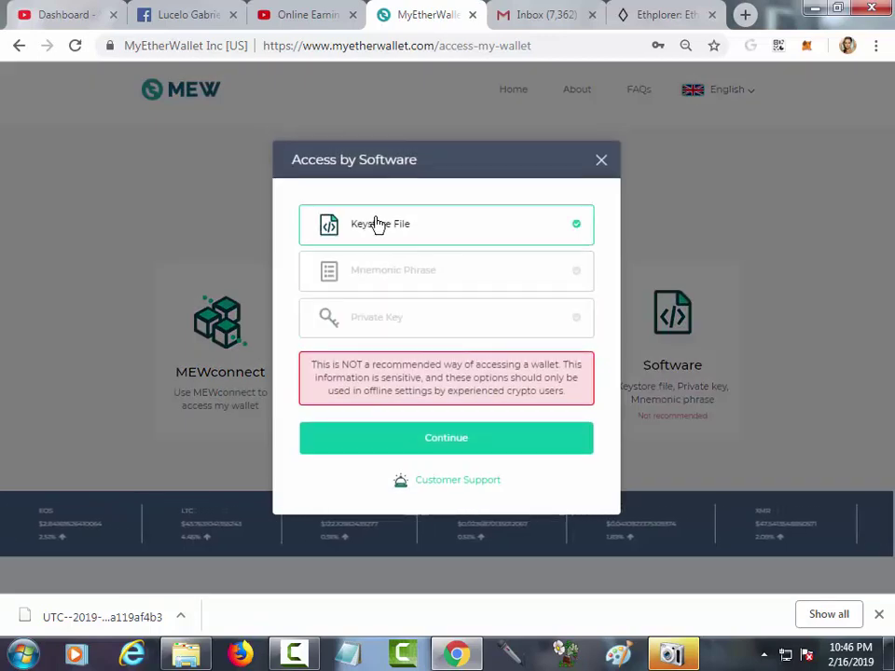
{"action": "left_click", "coordinate": [431, 460]}
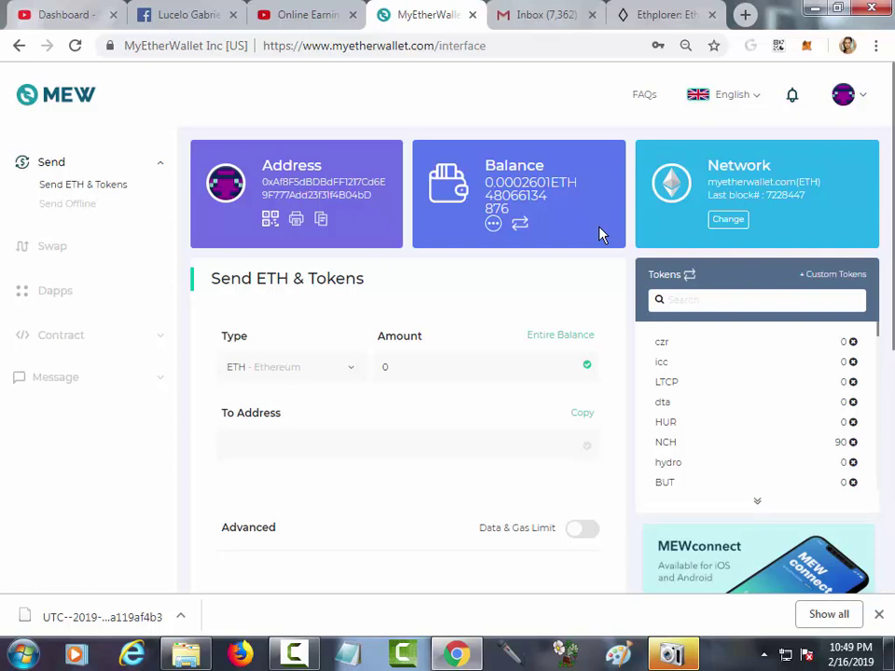
Open the wallet address's page on ethplorer.io in a new browser tab
{"action": "left_click", "coordinate": [263, 181]}
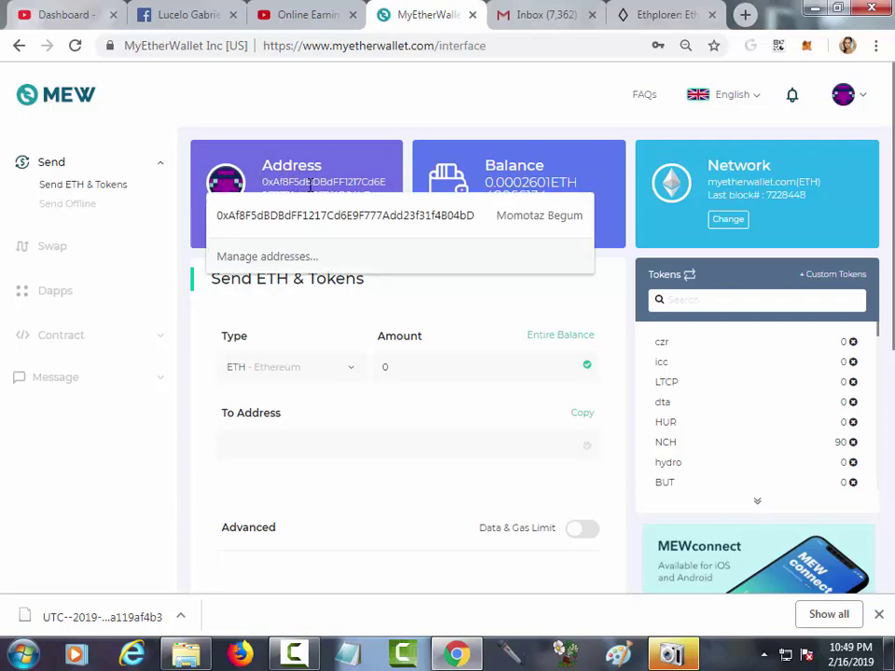
{"action": "left_click", "coordinate": [745, 14]}
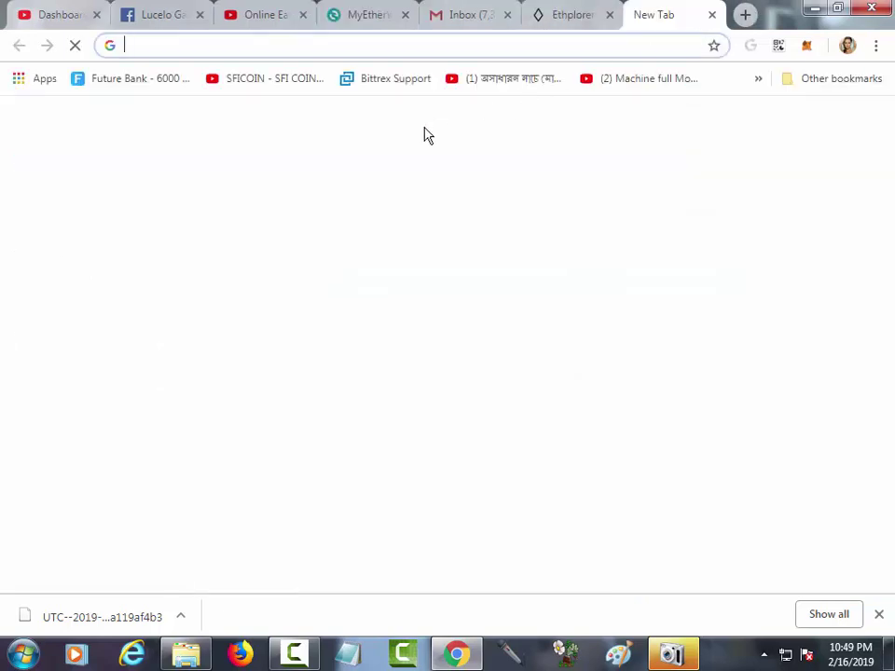
{"action": "type", "text": "e"}
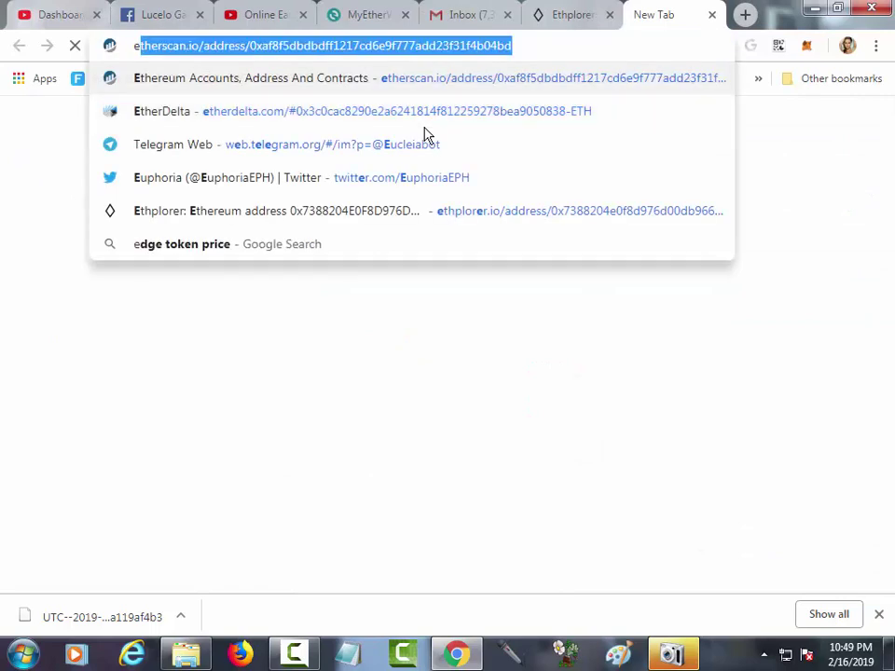
{"action": "type", "text": "thplo"}
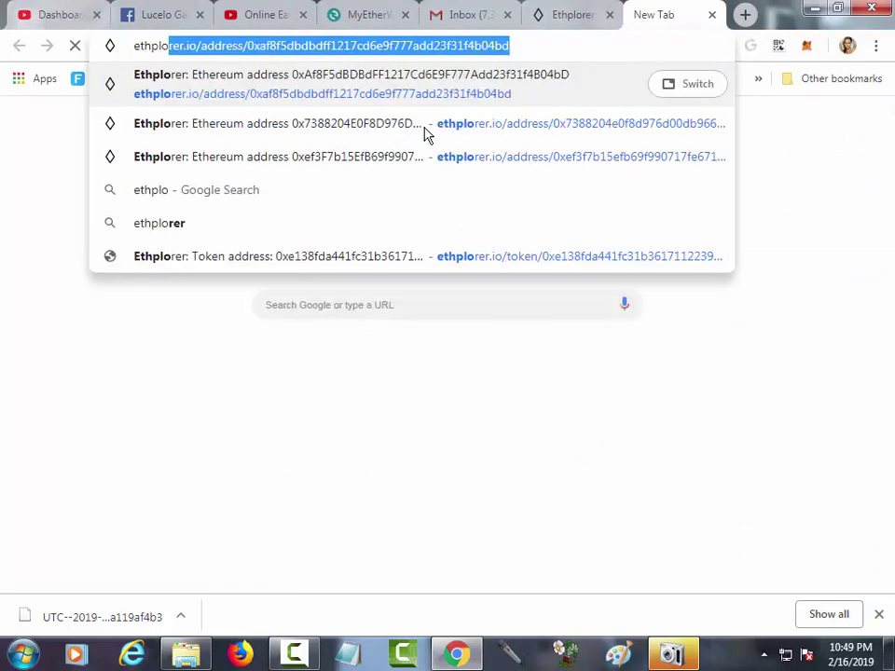
{"action": "key", "text": "End"}
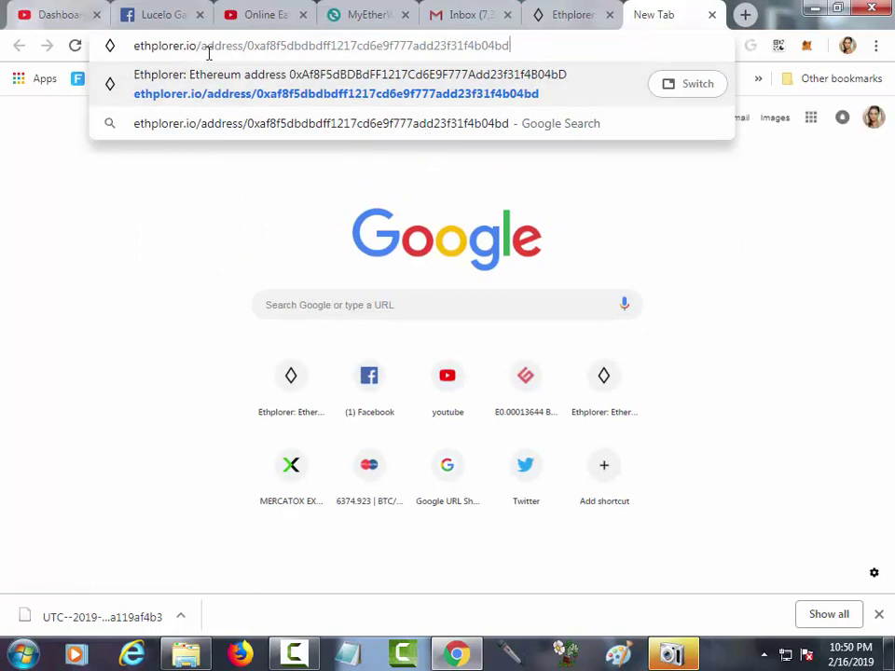
{"action": "left_click", "coordinate": [473, 87]}
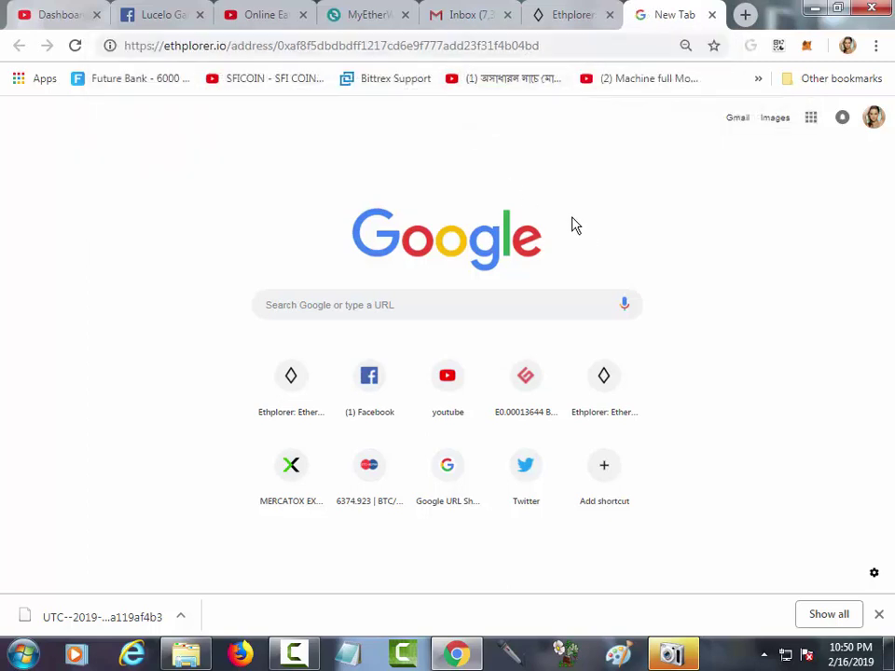
{"action": "key", "text": "Return"}
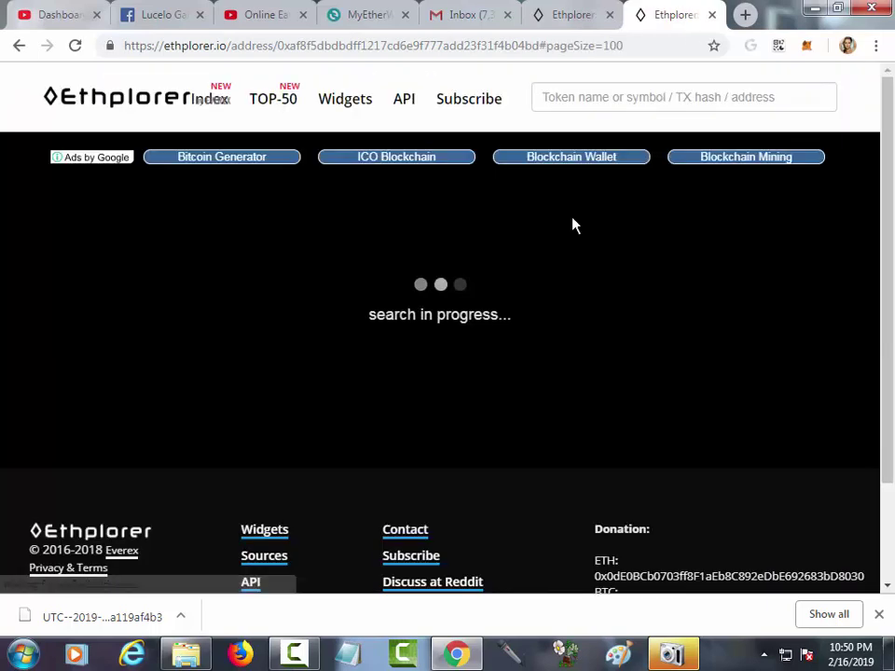
Examine the Shaka token transfers on the Ethplorer address page and compare them with the wallet's token list
{"action": "scroll", "coordinate": [888, 352], "scroll_direction": "down", "scroll_amount": 10}
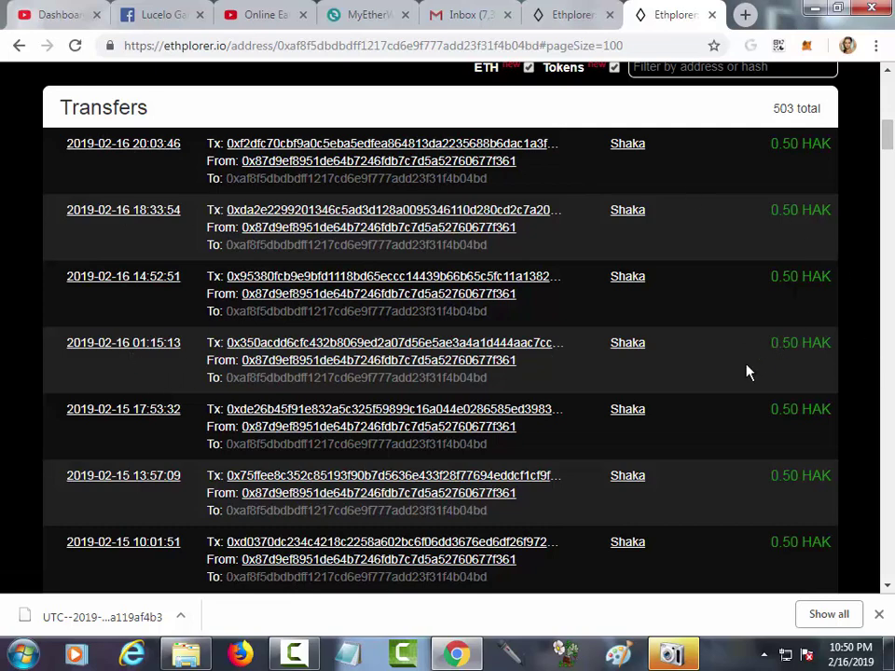
{"action": "scroll", "coordinate": [746, 371], "scroll_direction": "up", "scroll_amount": 2}
{"action": "scroll", "coordinate": [743, 373], "scroll_direction": "down", "scroll_amount": 1}
{"action": "scroll", "coordinate": [736, 374], "scroll_direction": "up", "scroll_amount": 1}
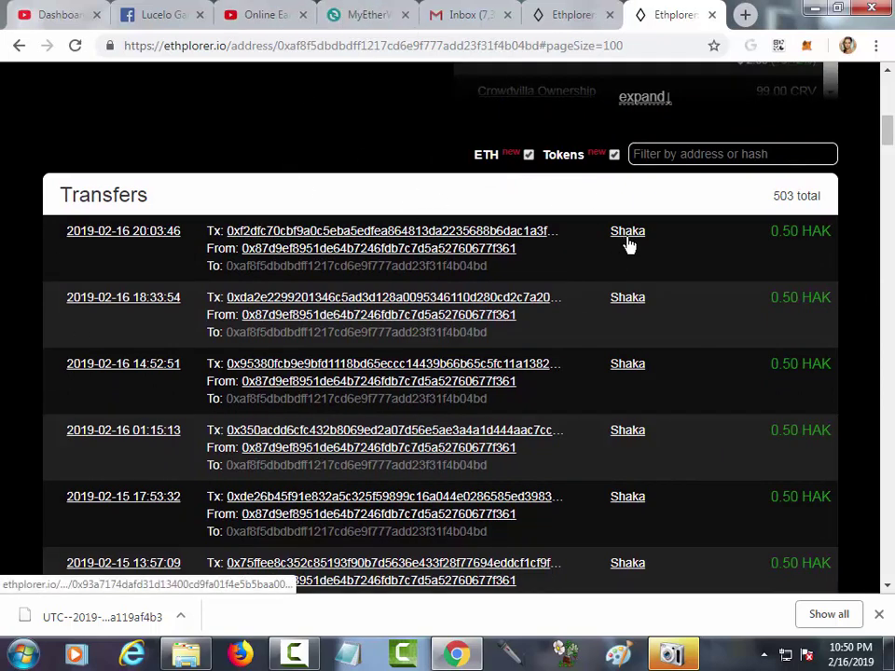
{"action": "left_click", "coordinate": [334, 14]}
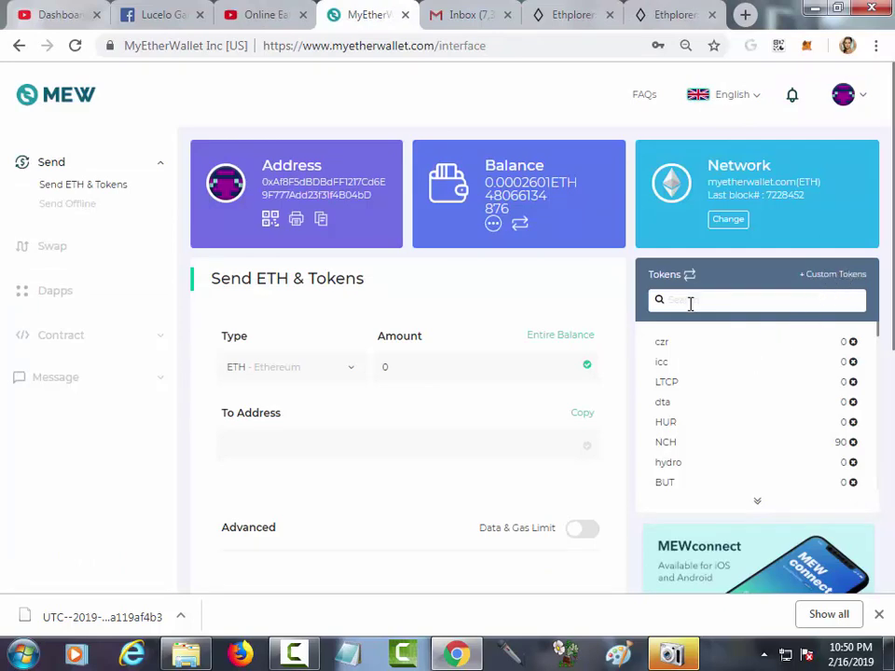
{"action": "left_click", "coordinate": [668, 14]}
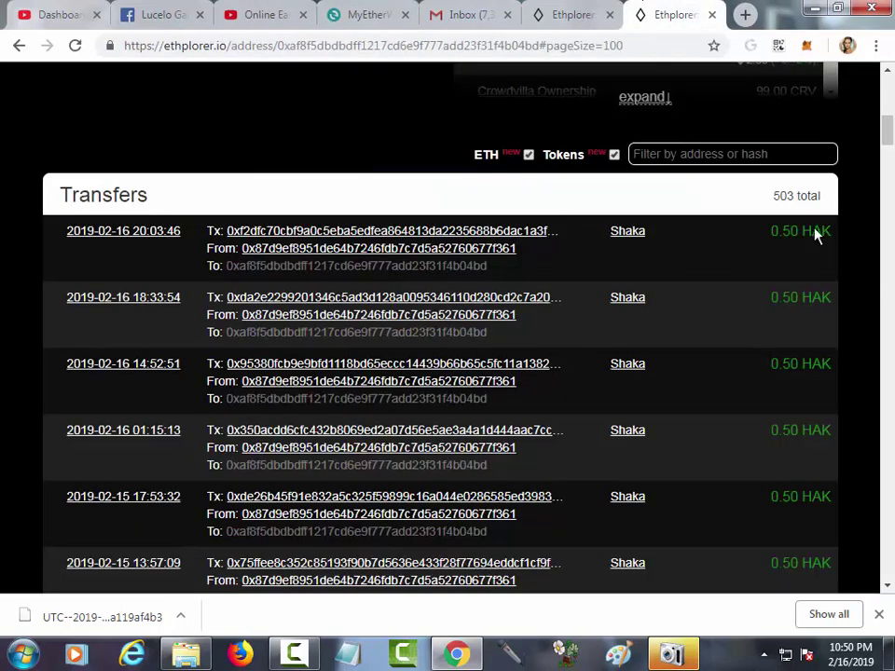
Return to MyEtherWallet and search the wallet's token list for "shaka"
{"action": "left_click", "coordinate": [375, 14]}
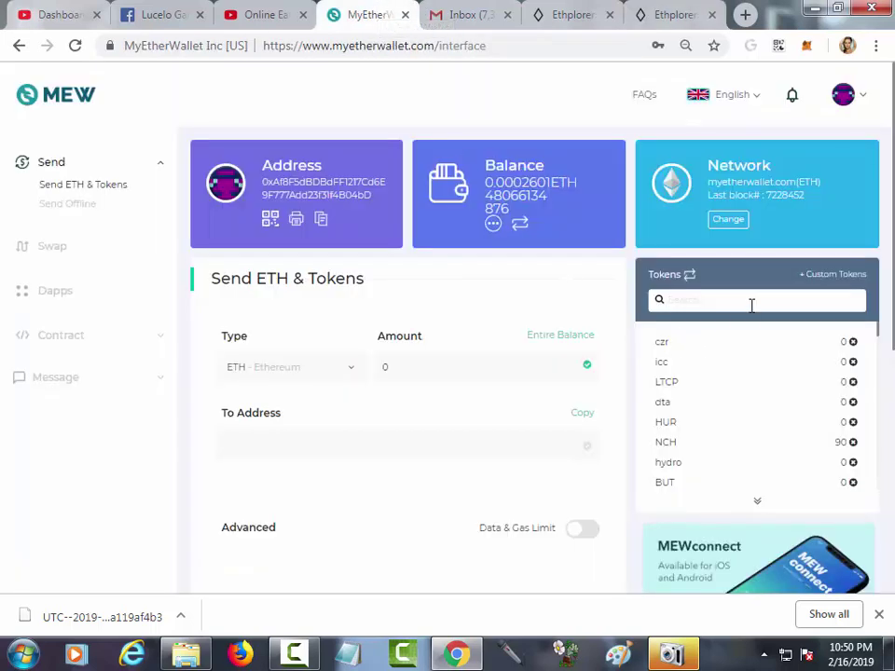
{"action": "type", "text": "rad"}
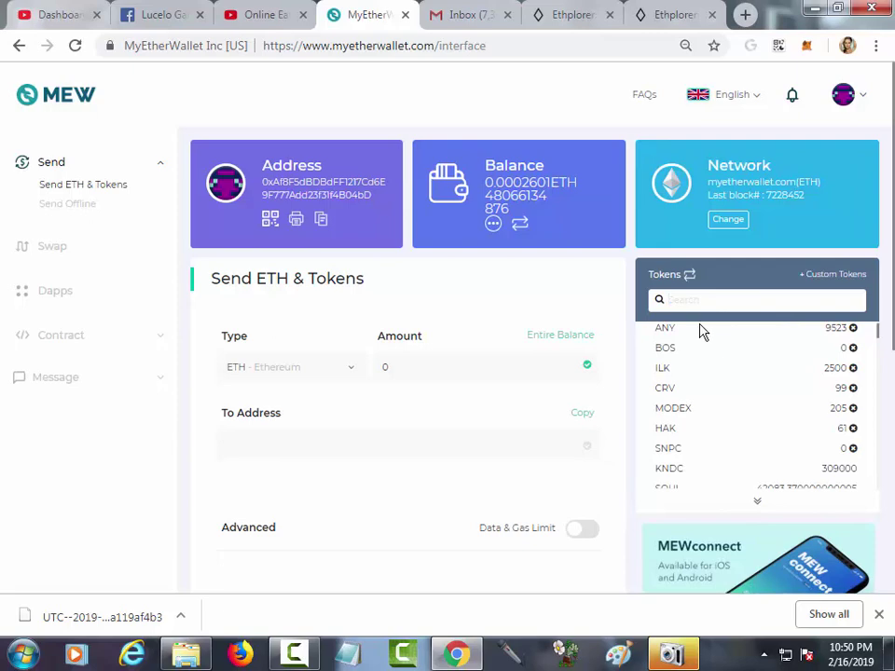
{"action": "type", "text": "shaka"}
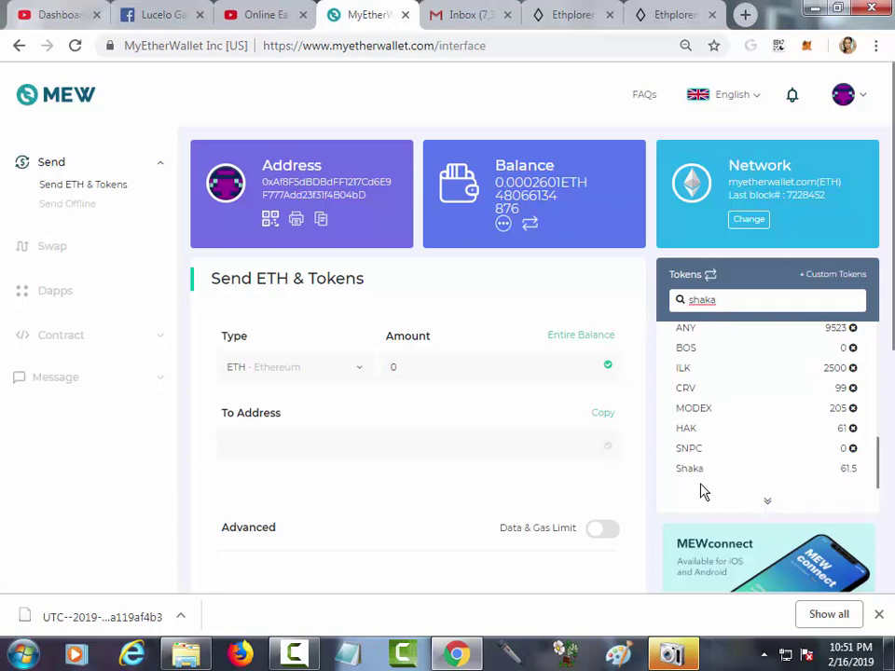
{"action": "scroll", "coordinate": [685, 385], "scroll_direction": "up", "scroll_amount": 10}
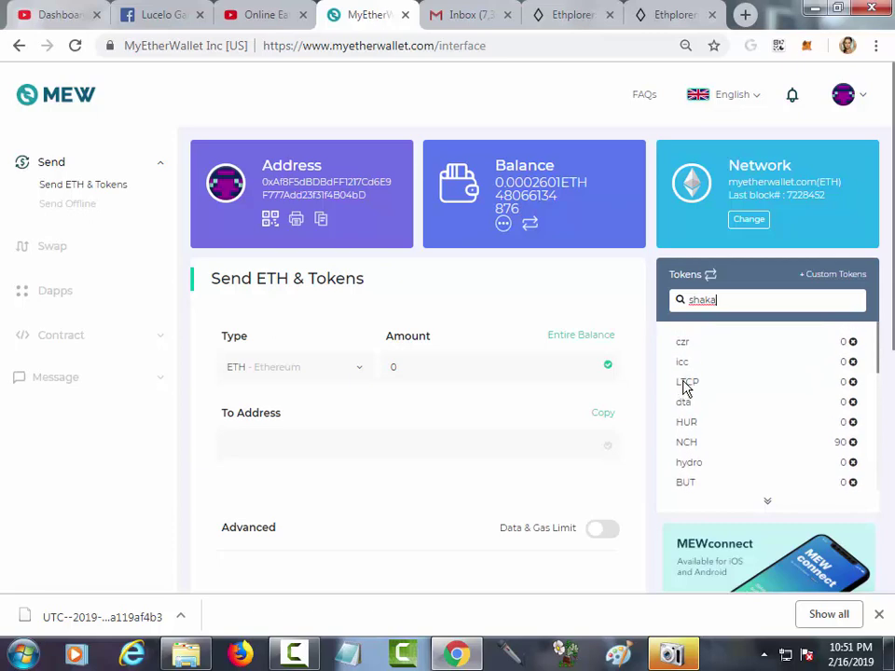
Start adding a custom token and fill in the Shaka contract address copied from the token's Ethplorer page
{"action": "left_click", "coordinate": [810, 279]}
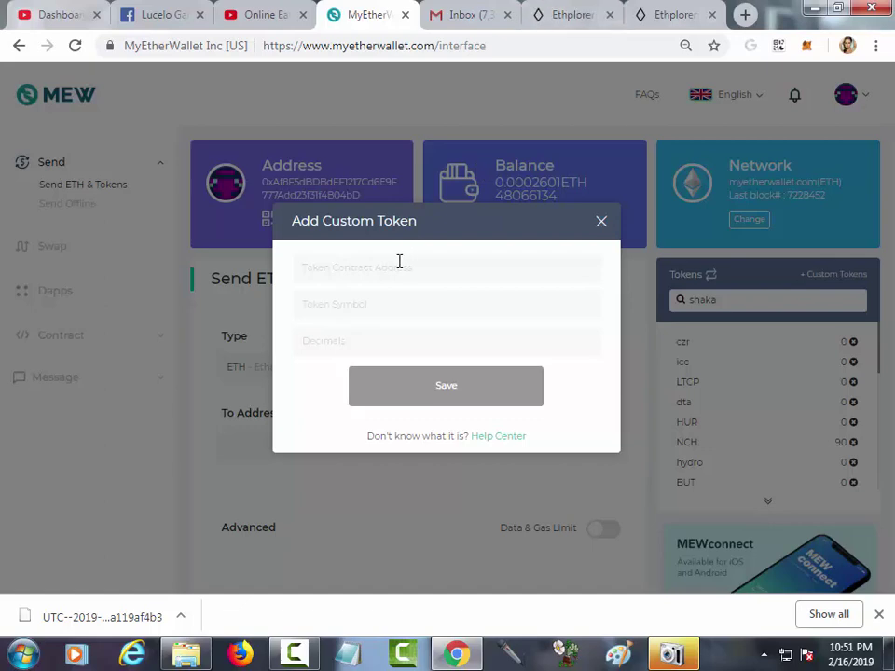
{"action": "left_click", "coordinate": [671, 11]}
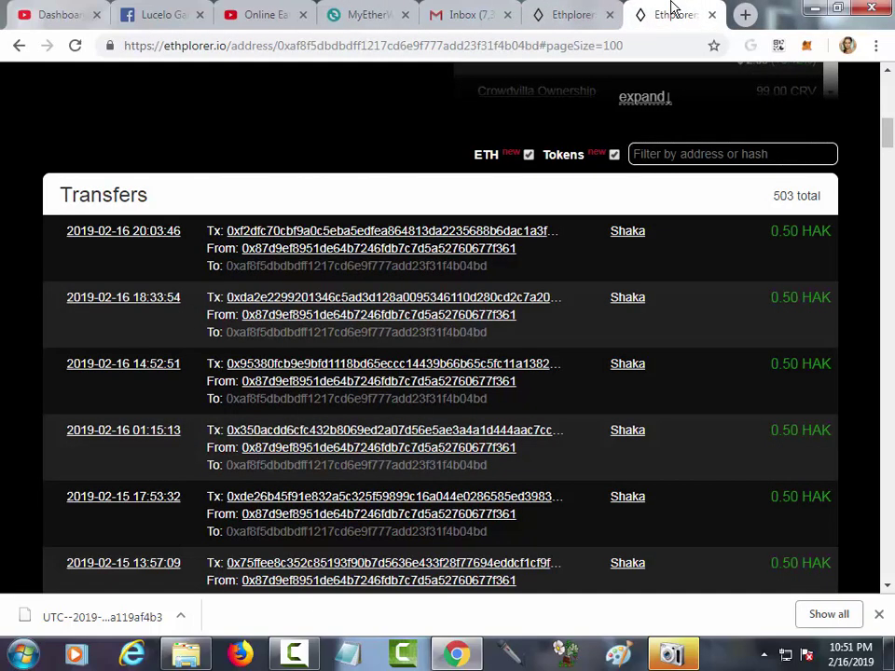
{"action": "left_click", "coordinate": [626, 234]}
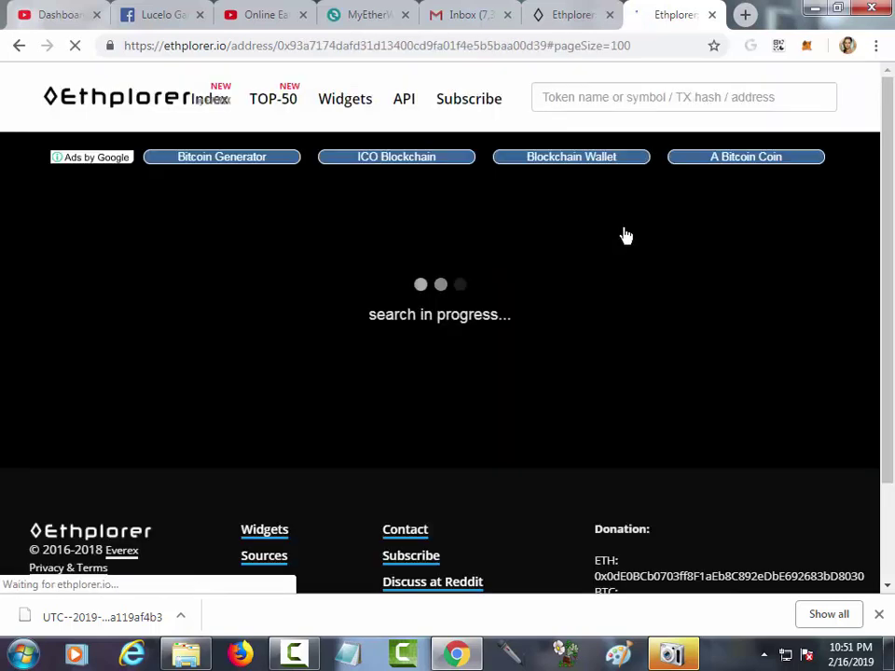
{"action": "double_click", "coordinate": [435, 220]}
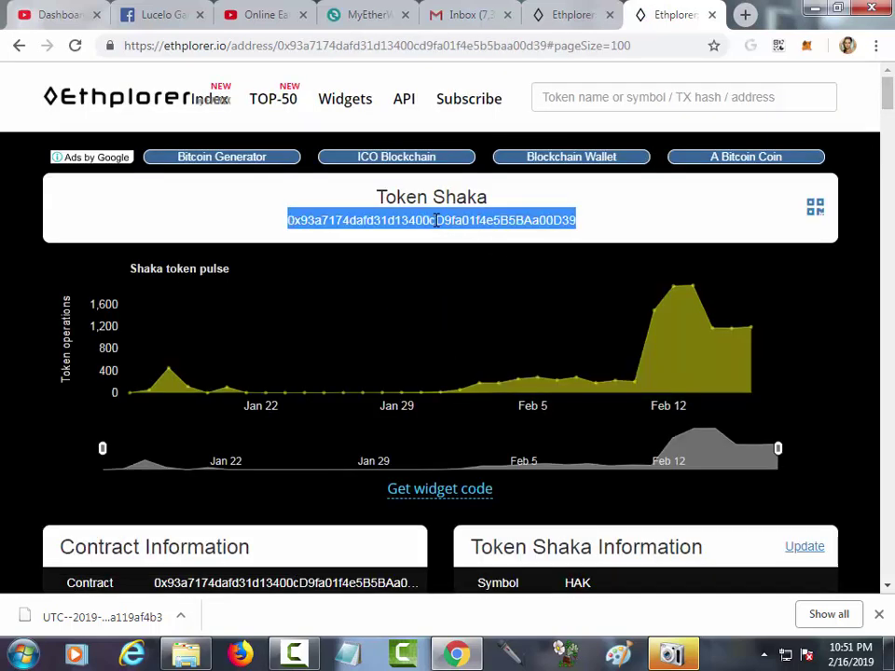
{"action": "right_click", "coordinate": [435, 221]}
{"action": "left_click", "coordinate": [472, 233]}
{"action": "left_click", "coordinate": [364, 14]}
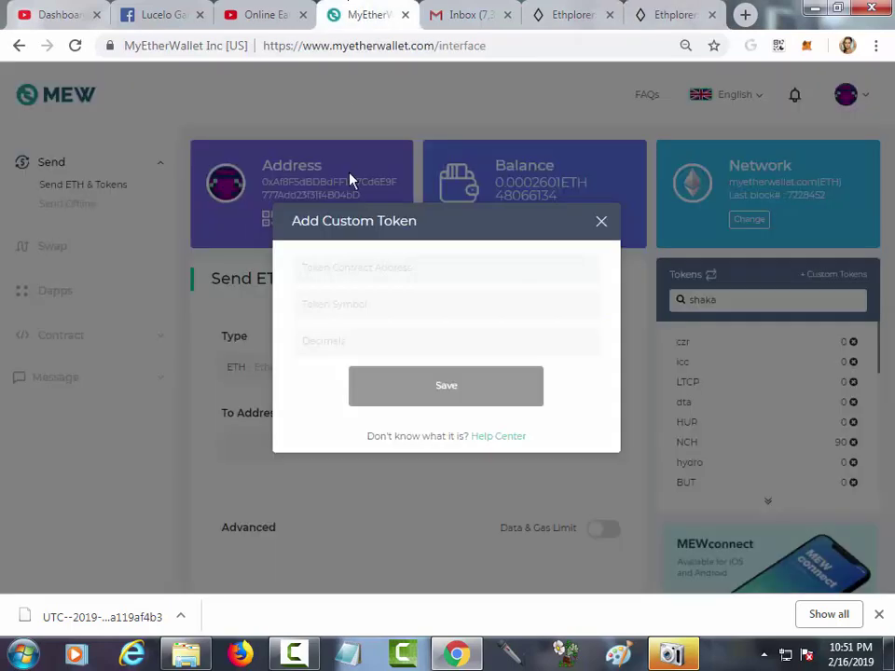
{"action": "right_click", "coordinate": [336, 271]}
{"action": "left_click", "coordinate": [350, 316]}
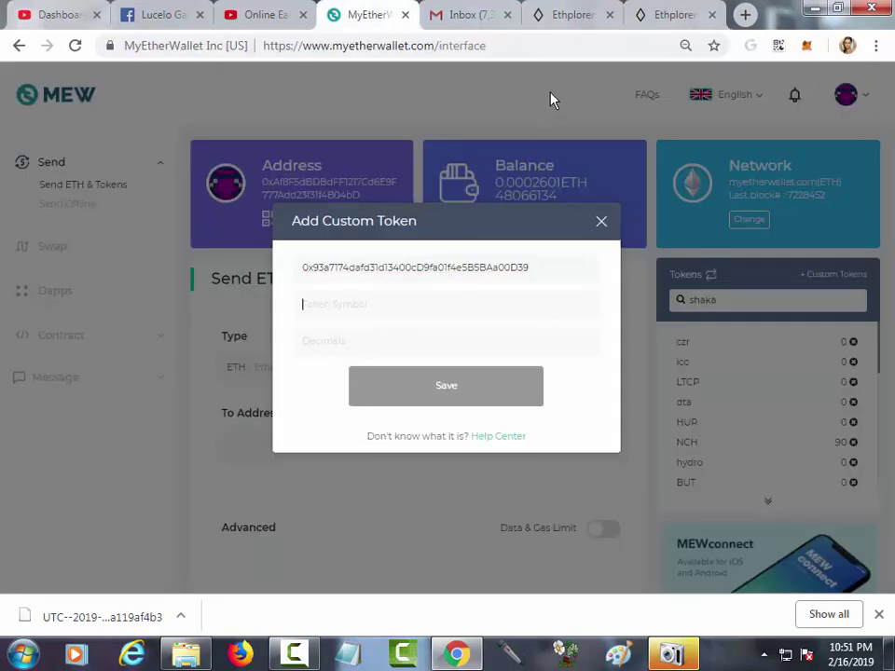
Check the Shaka token's symbol and decimals on Ethplorer, and close the custom token form without saving
{"action": "left_click", "coordinate": [664, 14]}
{"action": "scroll", "coordinate": [607, 375], "scroll_direction": "down", "scroll_amount": 3}
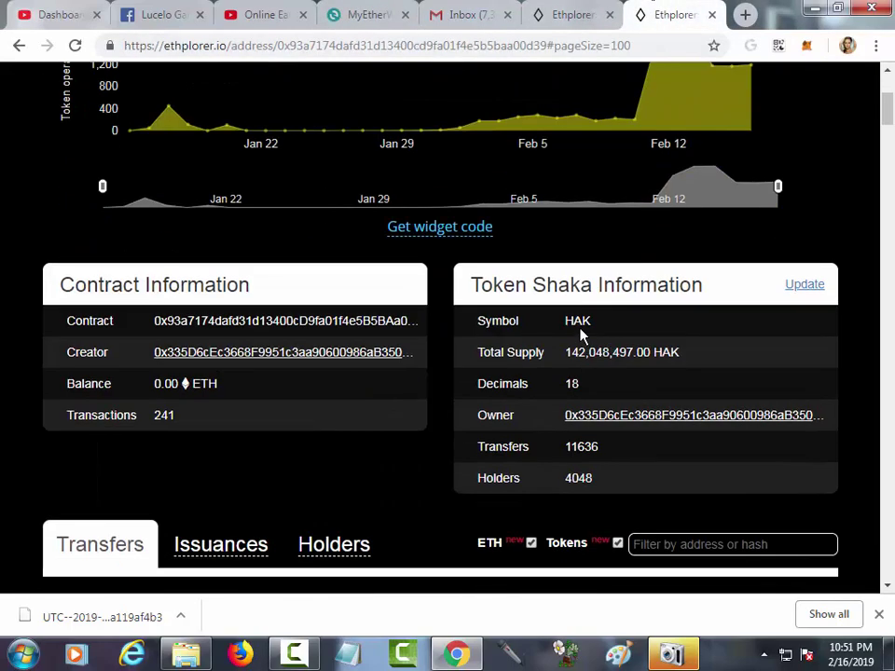
{"action": "left_click", "coordinate": [372, 11]}
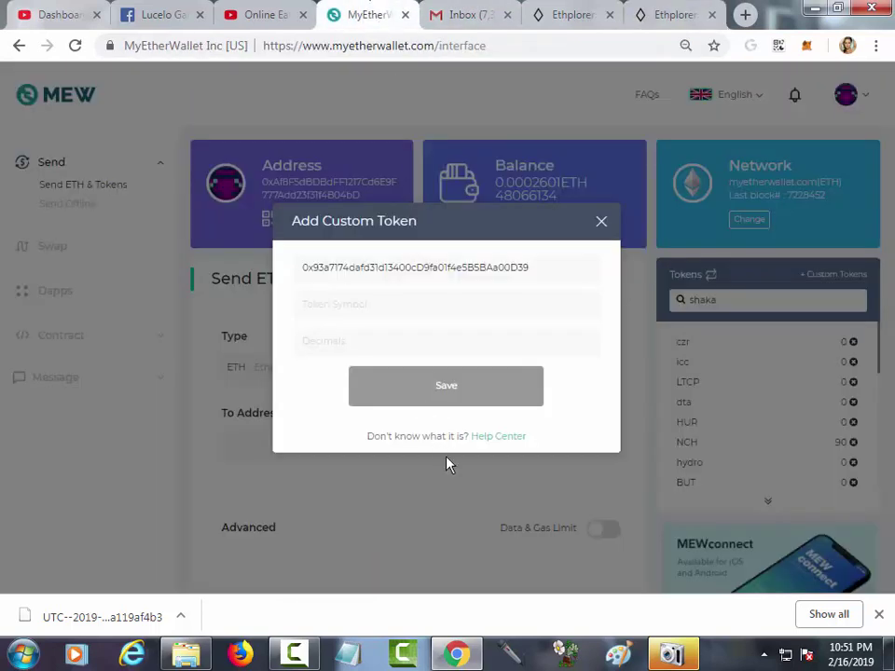
{"action": "left_click", "coordinate": [601, 223]}
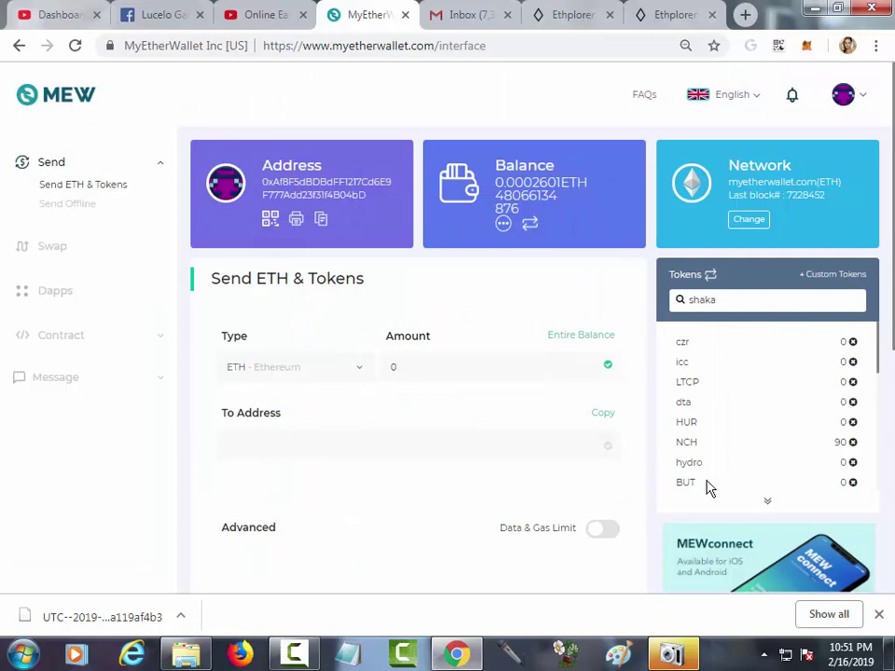
Look through the wallet's token list down to the HAK and Shaka entries
{"action": "scroll", "coordinate": [688, 444], "scroll_direction": "down", "scroll_amount": 2}
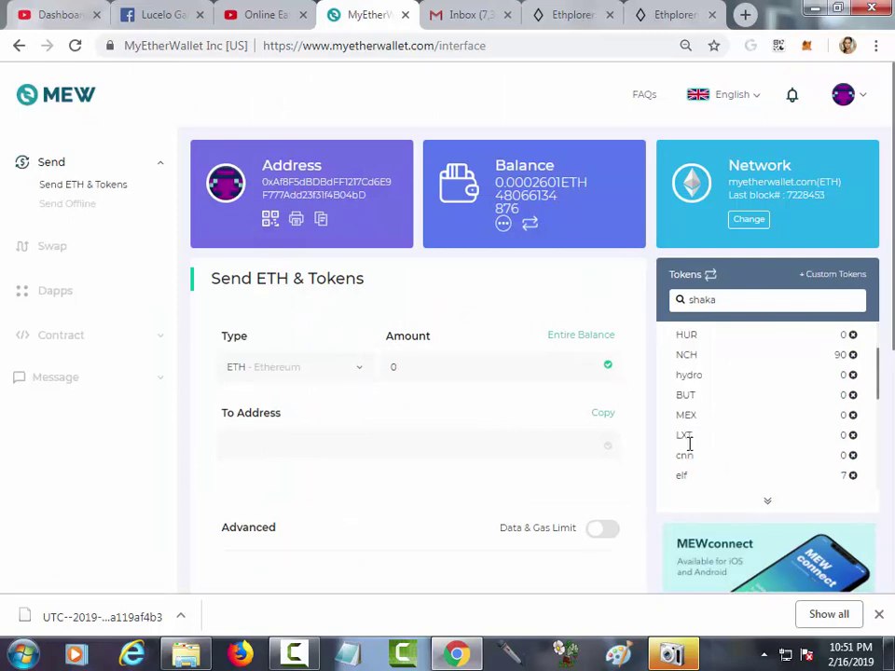
{"action": "scroll", "coordinate": [688, 443], "scroll_direction": "up", "scroll_amount": 2}
{"action": "scroll", "coordinate": [688, 446], "scroll_direction": "down", "scroll_amount": 10}
{"action": "scroll", "coordinate": [689, 450], "scroll_direction": "up", "scroll_amount": 3}
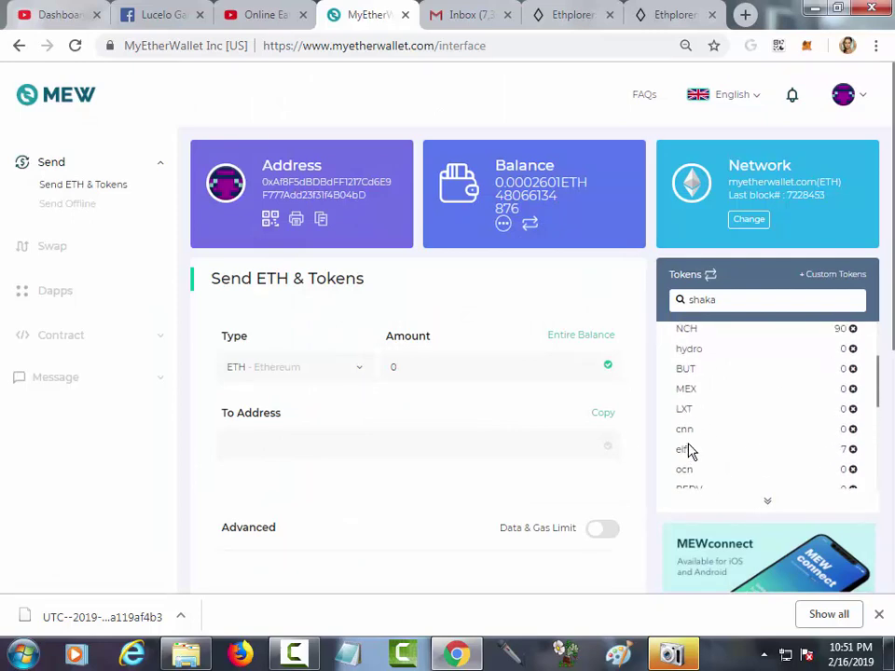
{"action": "scroll", "coordinate": [689, 451], "scroll_direction": "down", "scroll_amount": 3}
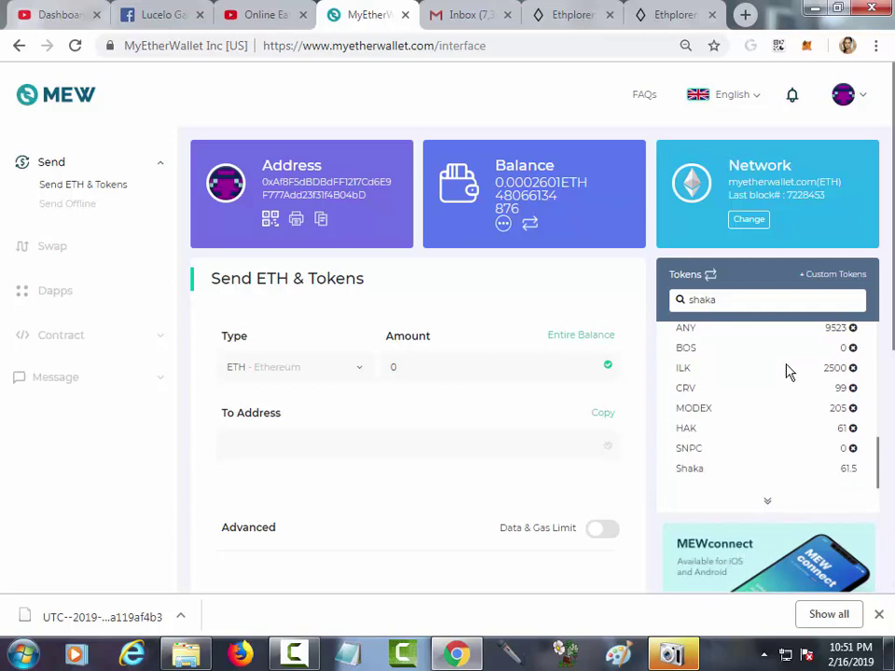
Switch to Ethplorer and return from the Shaka token page to the wallet's own address page with its balances
{"action": "left_click", "coordinate": [700, 9]}
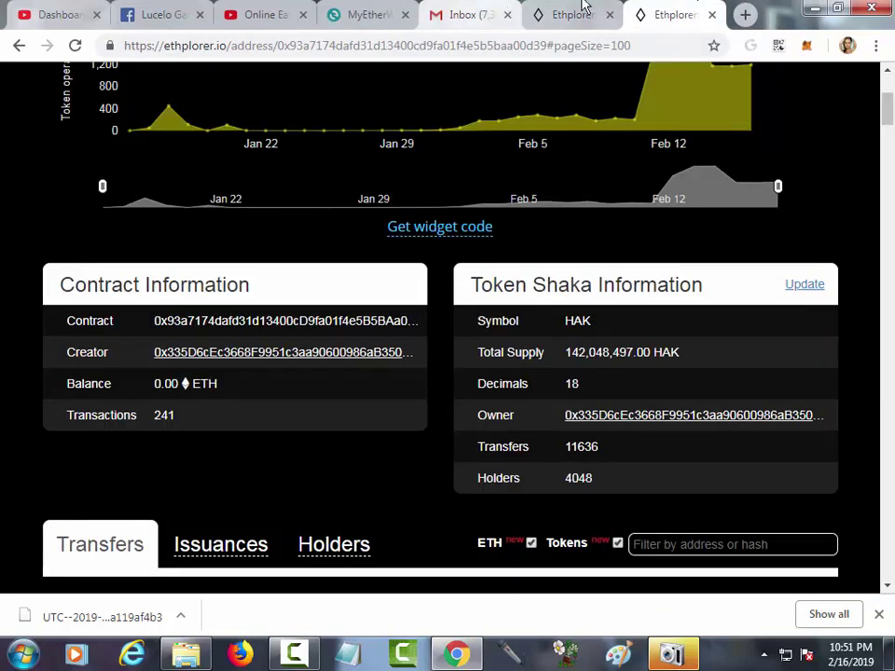
{"action": "scroll", "coordinate": [693, 166], "scroll_direction": "up", "scroll_amount": 3}
{"action": "left_click", "coordinate": [18, 45]}
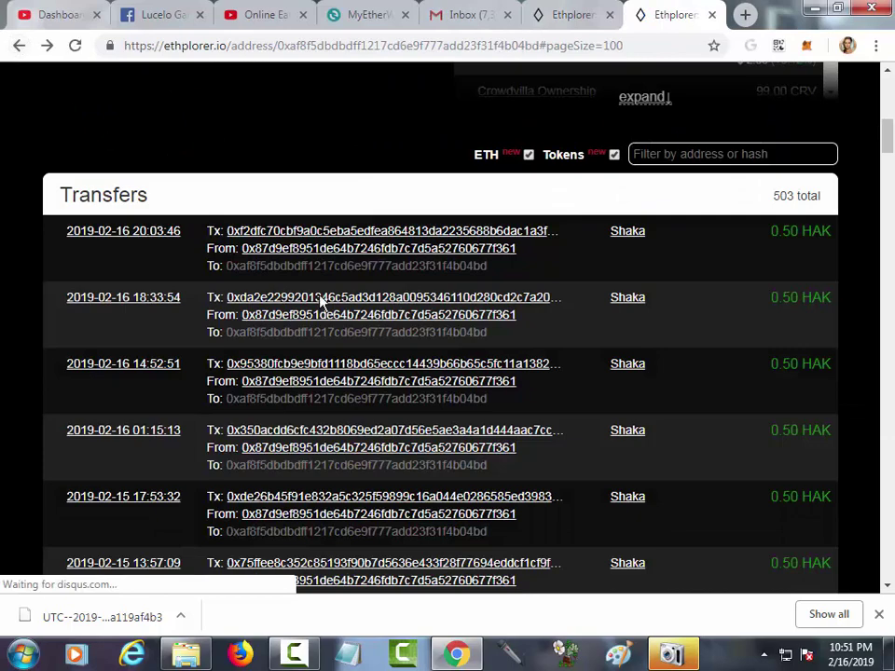
{"action": "scroll", "coordinate": [277, 271], "scroll_direction": "up", "scroll_amount": 5}
{"action": "scroll", "coordinate": [277, 270], "scroll_direction": "up", "scroll_amount": 2}
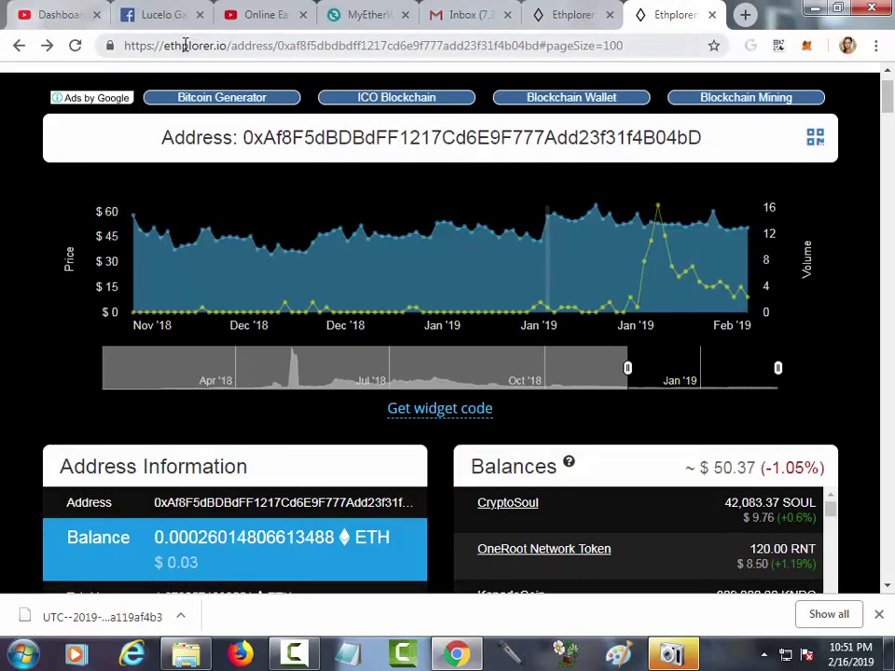
Change the site in the wallet page's address from ethplorer.io to etherscan.io and load the same wallet there
{"action": "left_click_drag", "start_coordinate": [185, 45], "coordinate": [211, 45]}
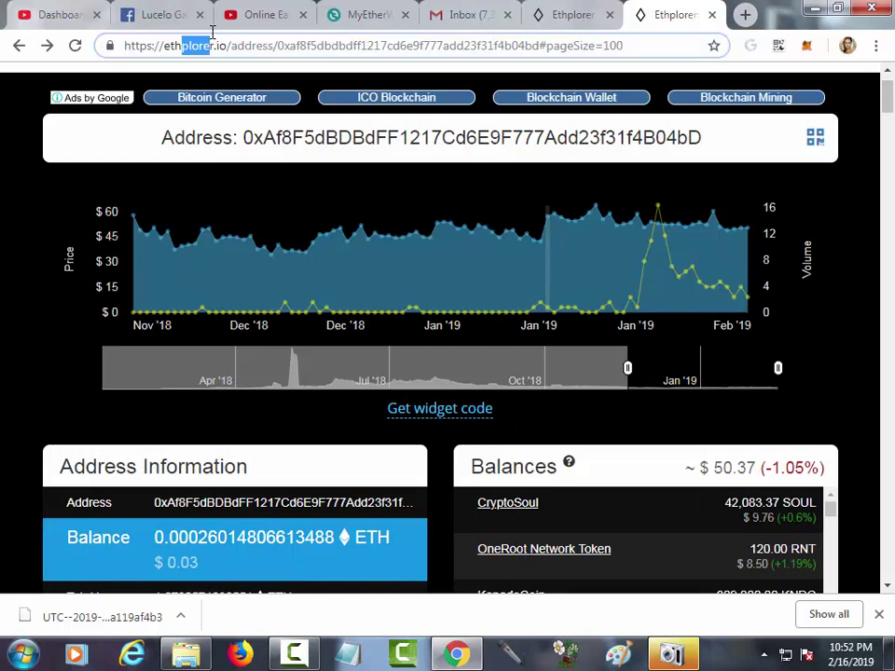
{"action": "type", "text": "ersca"}
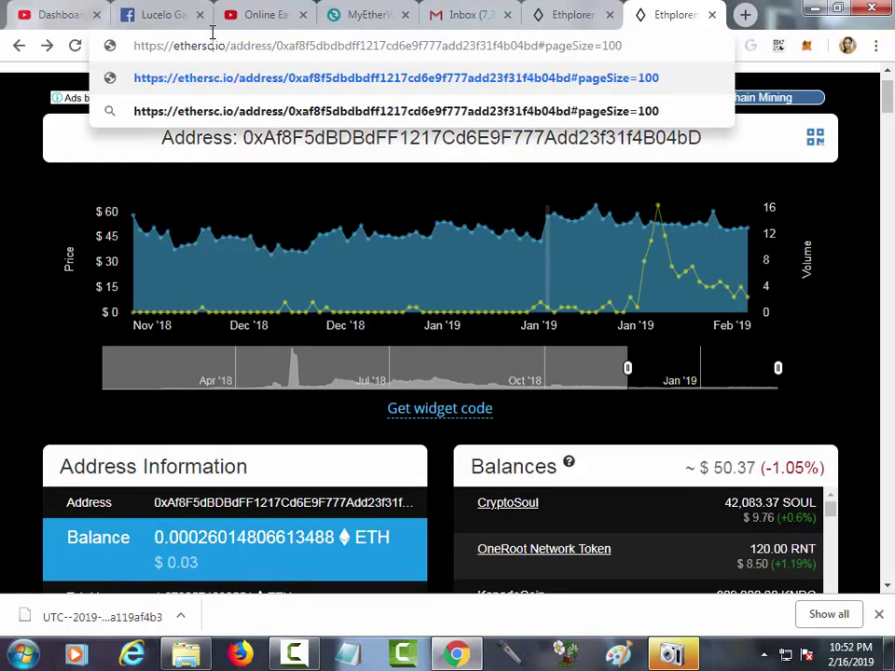
{"action": "type", "text": "n"}
{"action": "key", "text": "Return"}
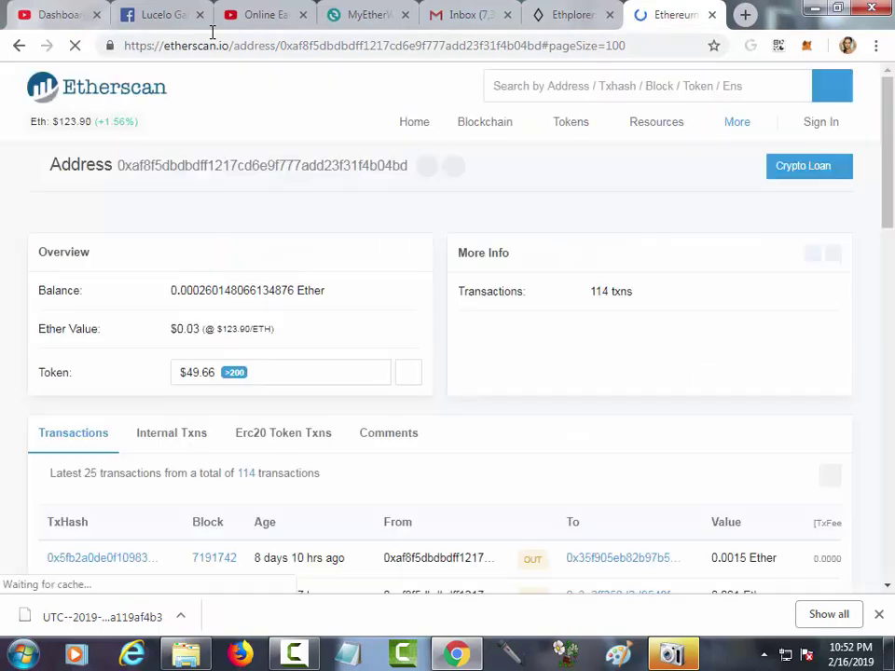
Open the wallet's most recent transaction on Etherscan and check its status and details
{"action": "scroll", "coordinate": [248, 378], "scroll_direction": "down", "scroll_amount": 3}
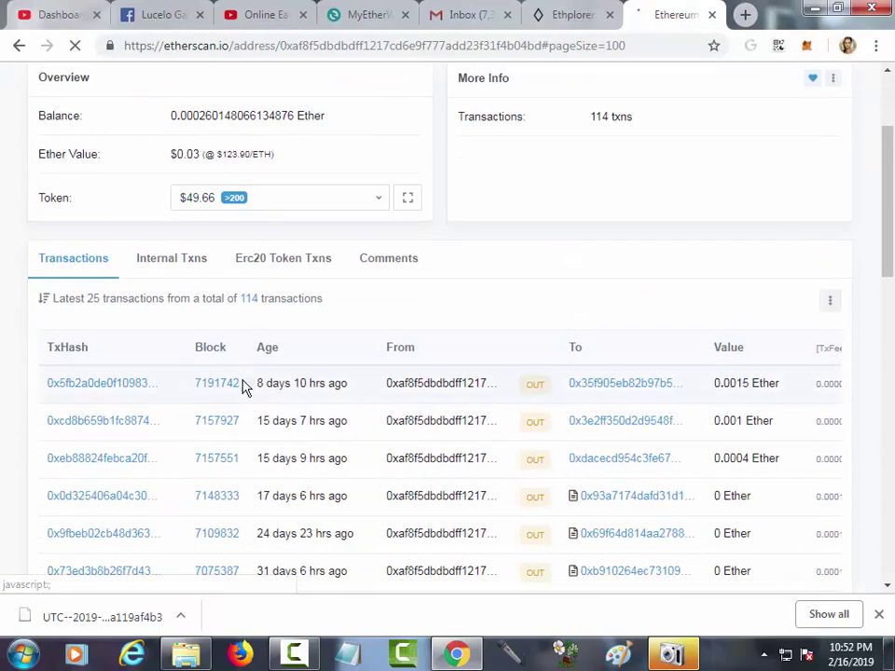
{"action": "left_click", "coordinate": [85, 388]}
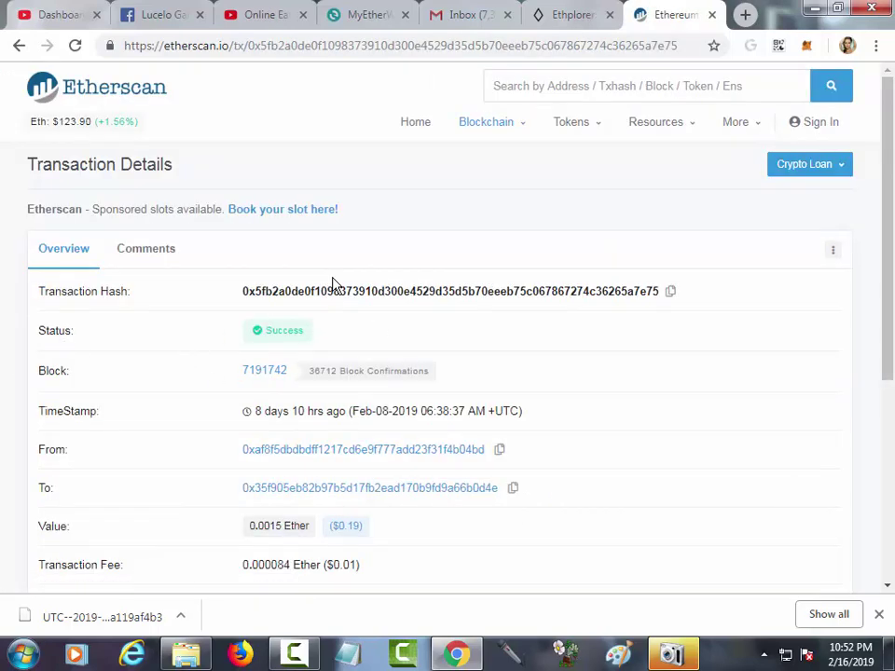
{"action": "scroll", "coordinate": [333, 283], "scroll_direction": "down", "scroll_amount": 1}
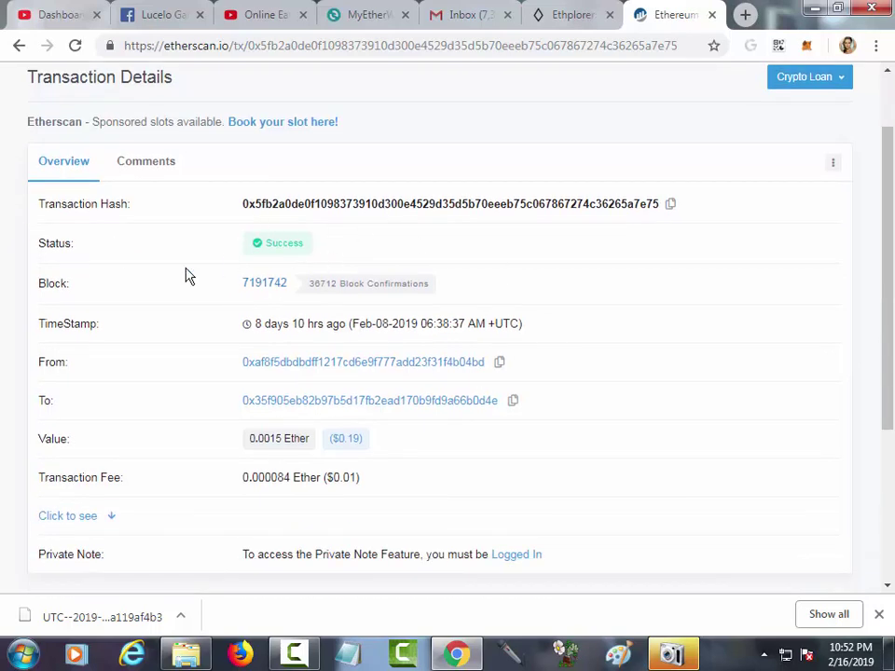
{"action": "mouse_move", "coordinate": [261, 246]}
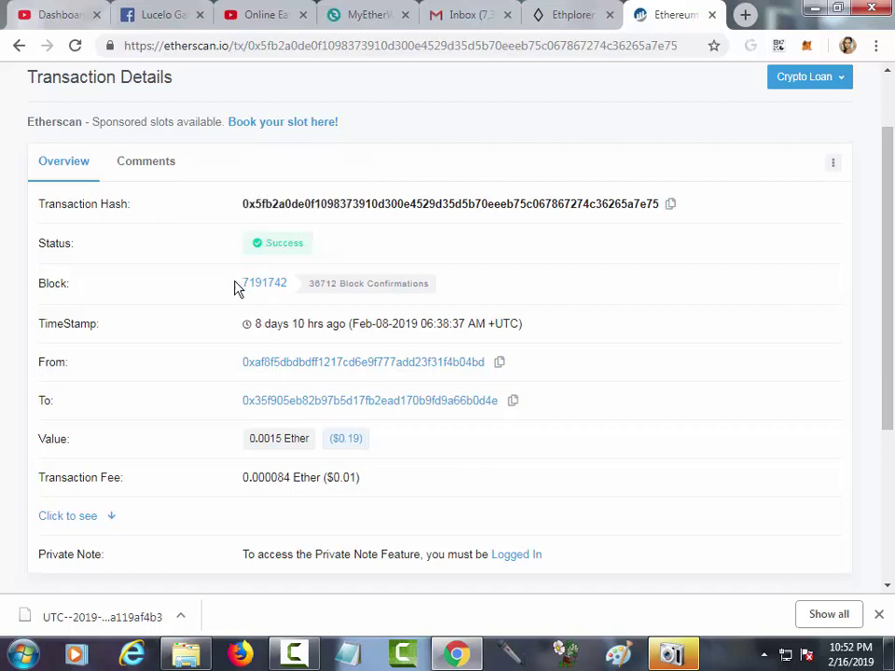
Switch to MyEtherWallet, open the Swap page and look through the currencies available to swap from
{"action": "left_click", "coordinate": [370, 11]}
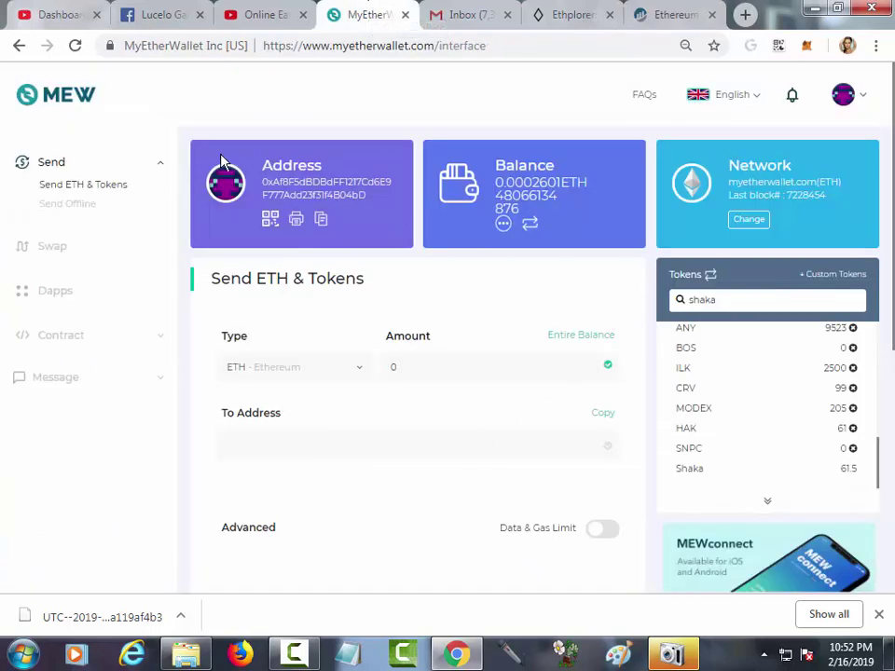
{"action": "left_click", "coordinate": [44, 248]}
{"action": "scroll", "coordinate": [448, 322], "scroll_direction": "down", "scroll_amount": 1}
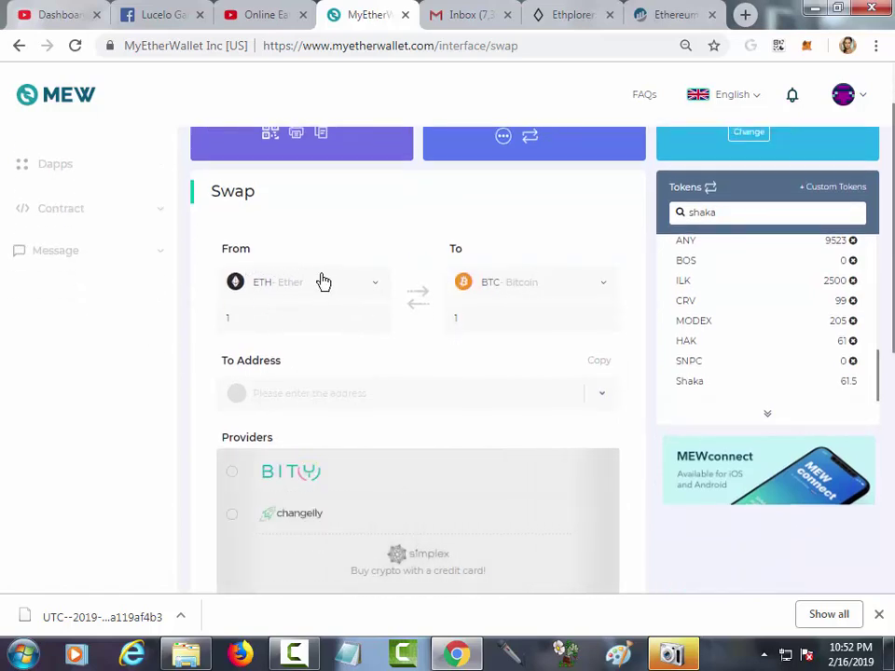
{"action": "left_click", "coordinate": [304, 284]}
{"action": "scroll", "coordinate": [310, 382], "scroll_direction": "down", "scroll_amount": 7}
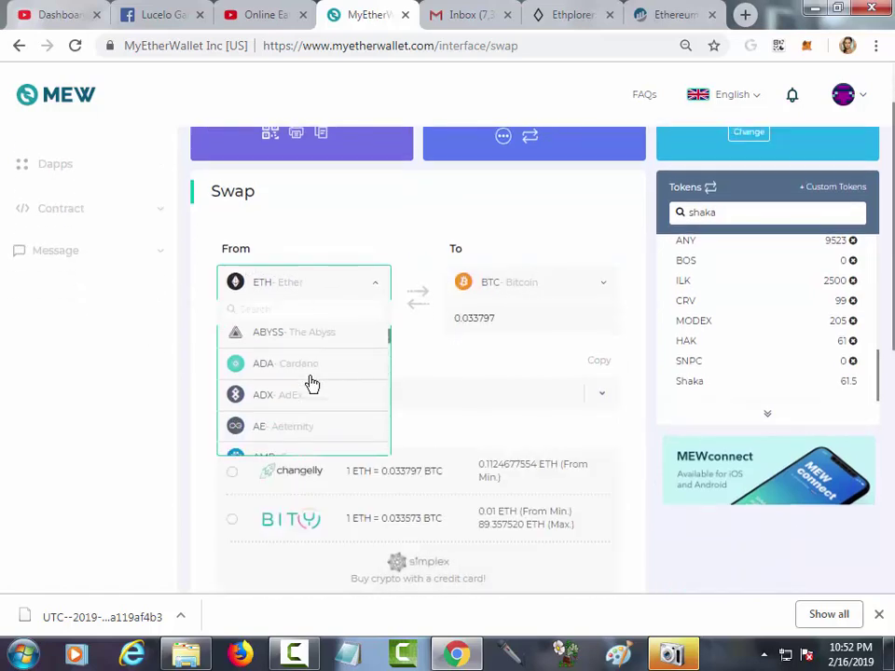
{"action": "scroll", "coordinate": [310, 382], "scroll_direction": "down", "scroll_amount": 2}
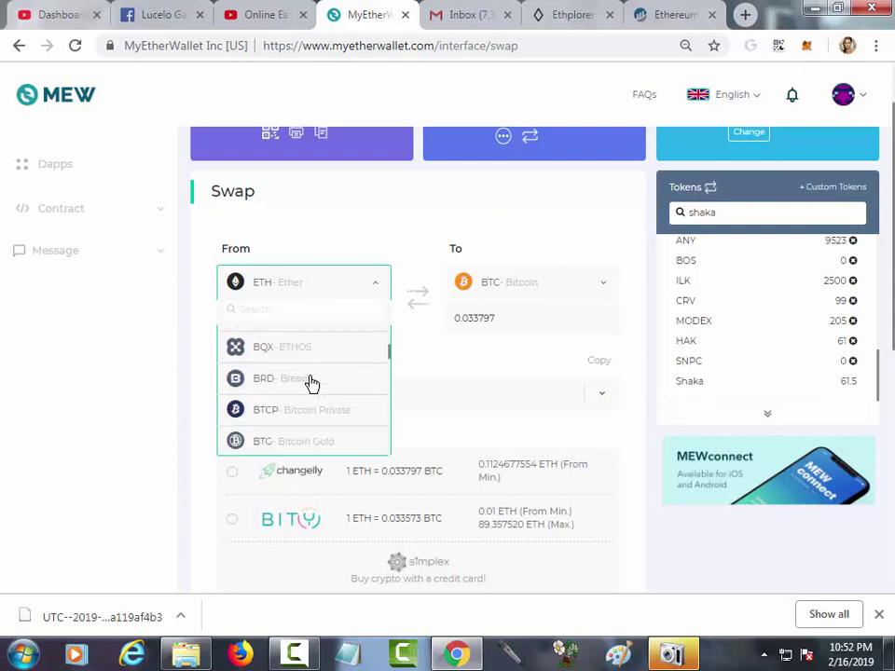
{"action": "scroll", "coordinate": [715, 360], "scroll_direction": "up", "scroll_amount": 1}
{"action": "scroll", "coordinate": [718, 359], "scroll_direction": "up", "scroll_amount": 2}
{"action": "scroll", "coordinate": [308, 382], "scroll_direction": "down", "scroll_amount": 2}
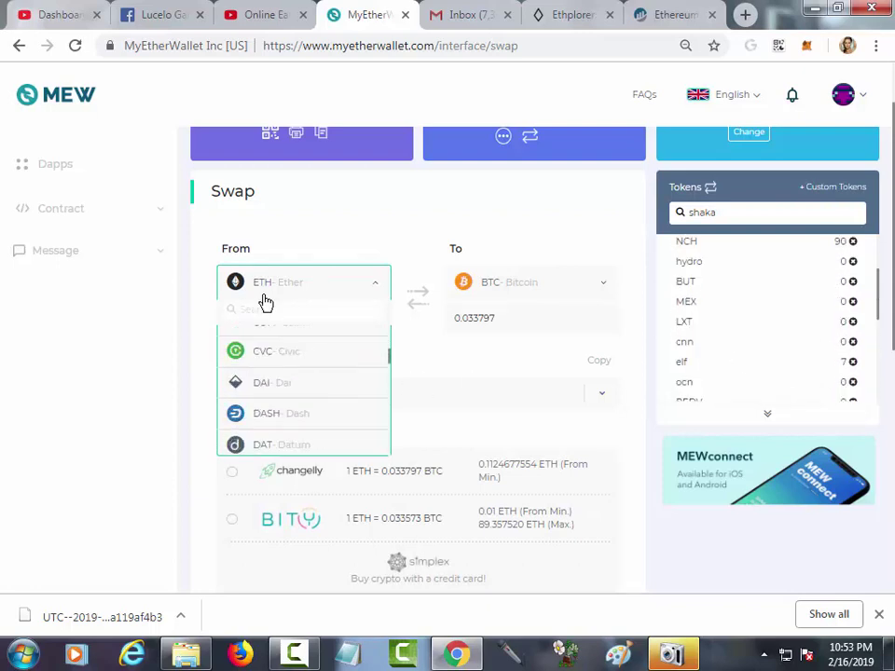
Search the source currencies for "elf" and choose ELF - AELF as the currency to swap from
{"action": "left_click", "coordinate": [257, 310]}
{"action": "type", "text": "mo"}
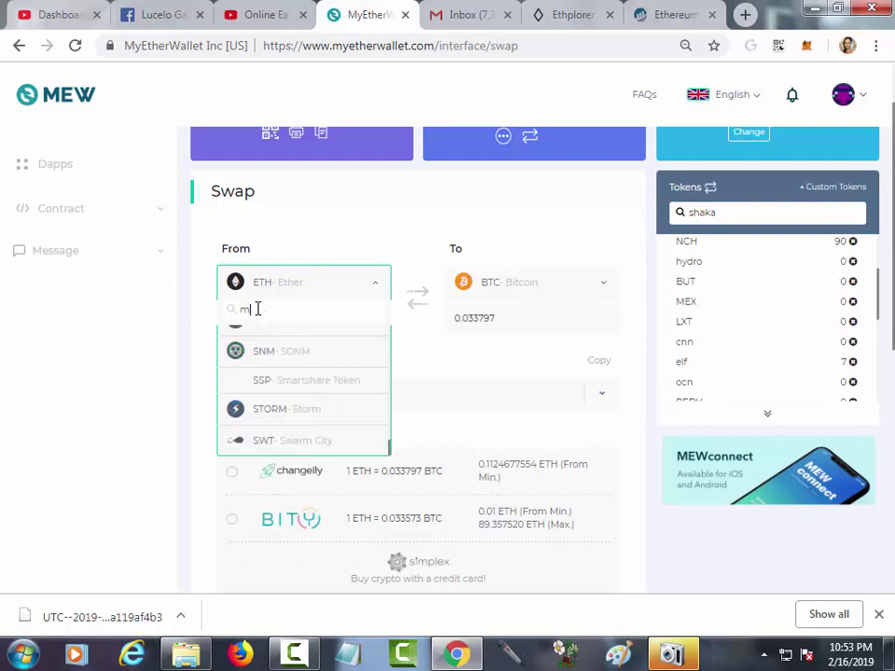
{"action": "key", "text": "BackSpace"}
{"action": "key", "text": "BackSpace"}
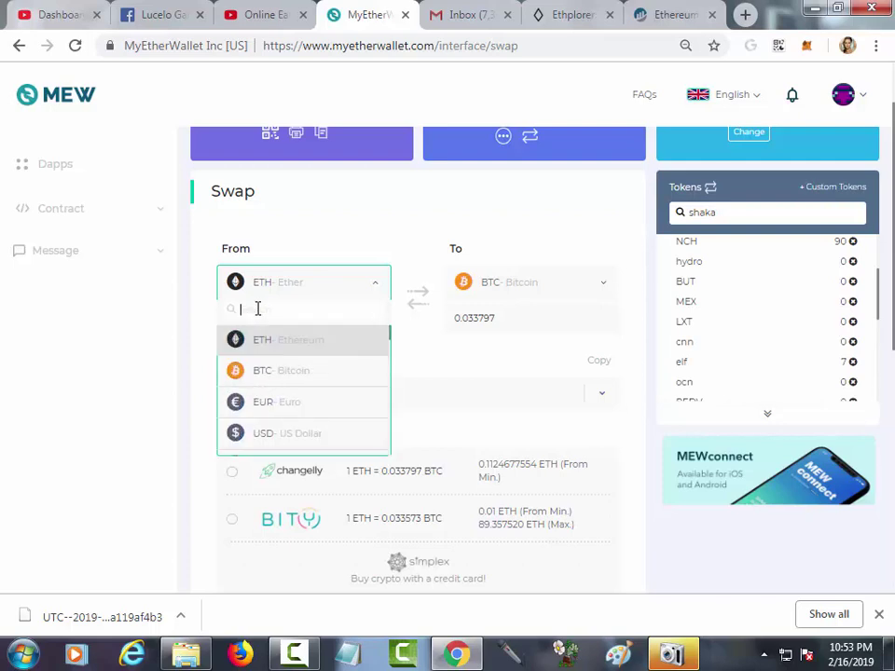
{"action": "type", "text": "a"}
{"action": "key", "text": "BackSpace"}
{"action": "type", "text": "e"}
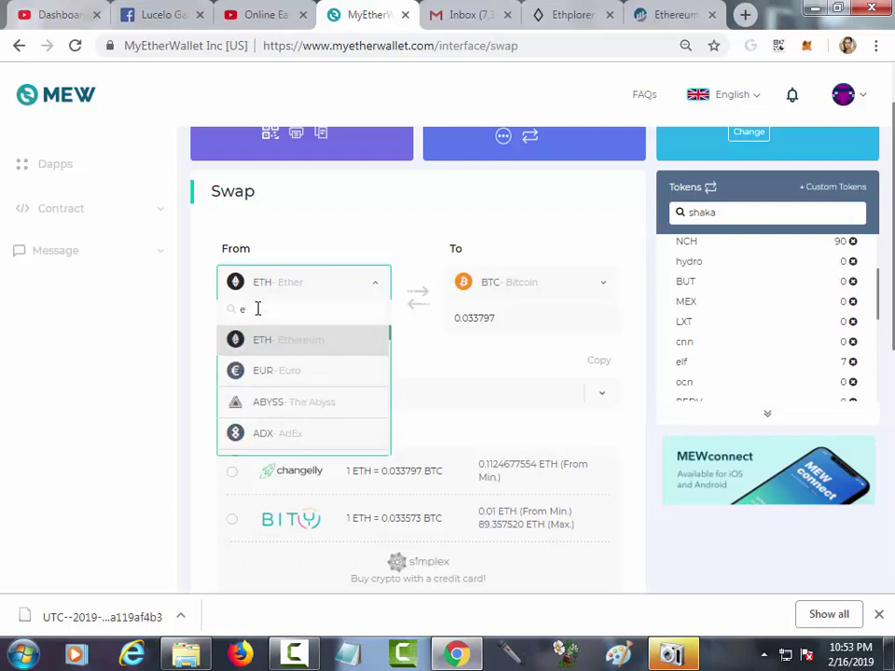
{"action": "type", "text": "lf"}
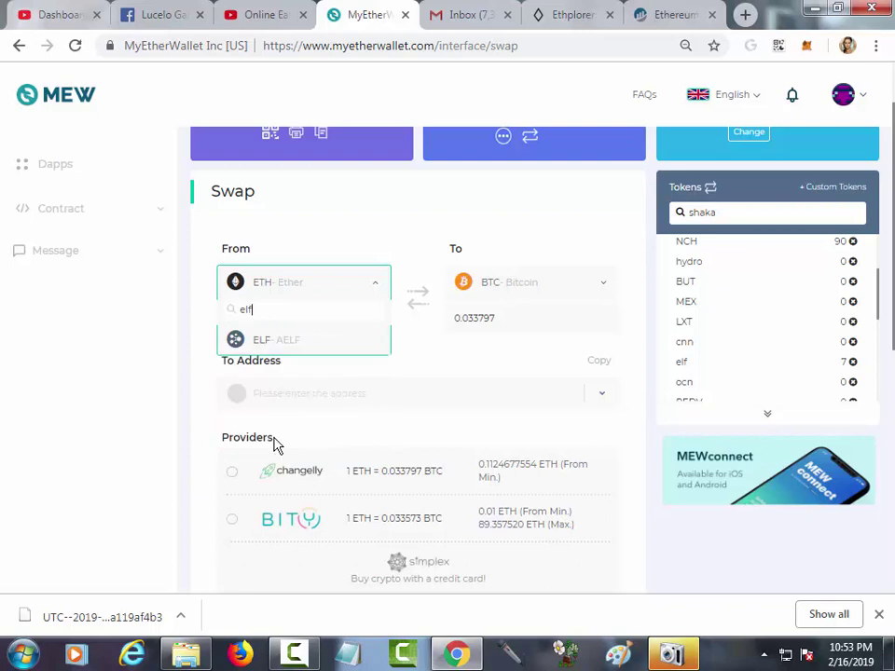
{"action": "left_click", "coordinate": [250, 343]}
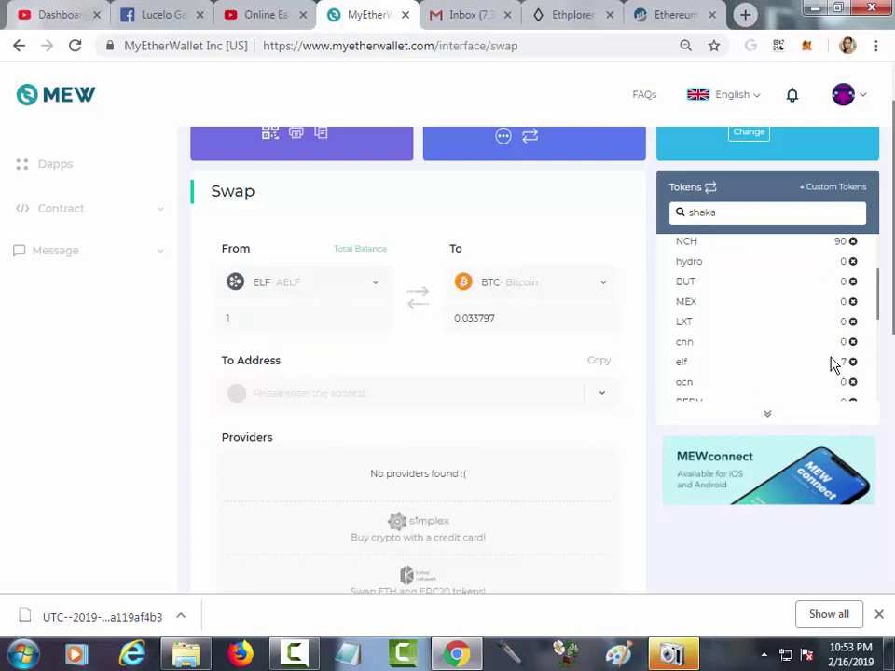
Choose ETH - Ethereum as the currency to receive and set the amount to swap to 7 ELF
{"action": "left_click", "coordinate": [473, 292]}
{"action": "left_click", "coordinate": [486, 346]}
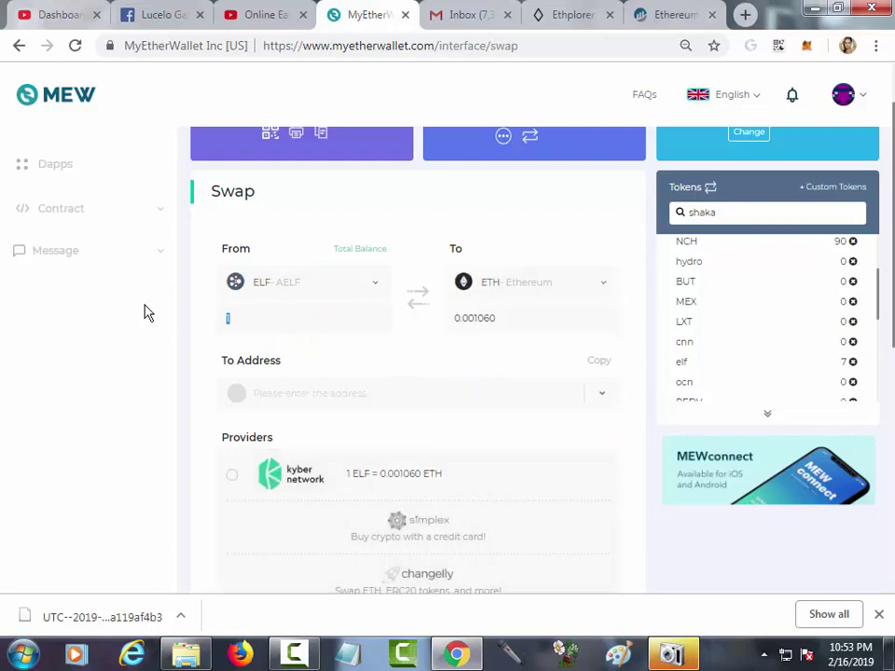
{"action": "type", "text": "7"}
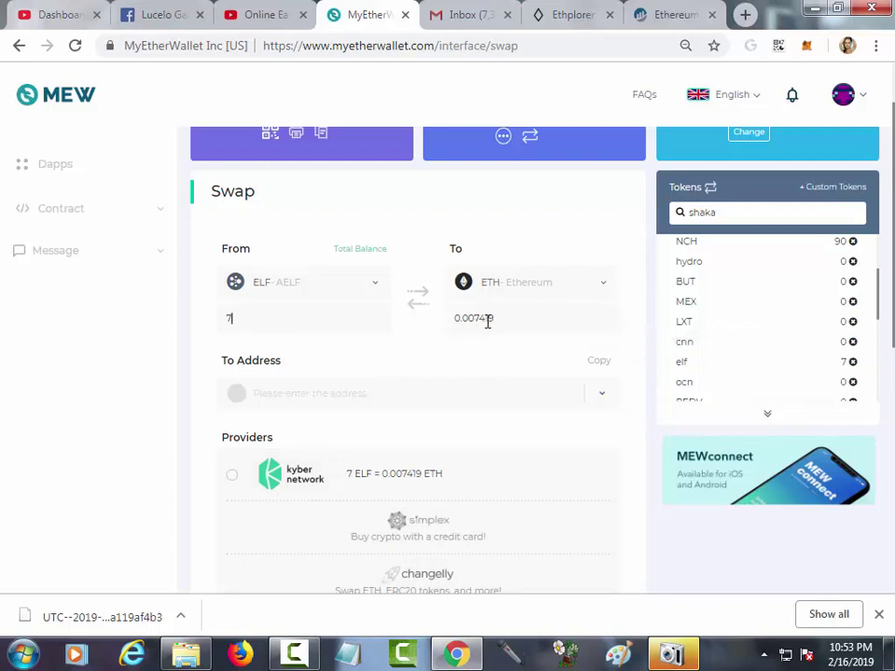
Choose the wallet's own address as the recipient and Kyber Network as the provider, and submit the swap for confirmation
{"action": "left_click", "coordinate": [610, 395]}
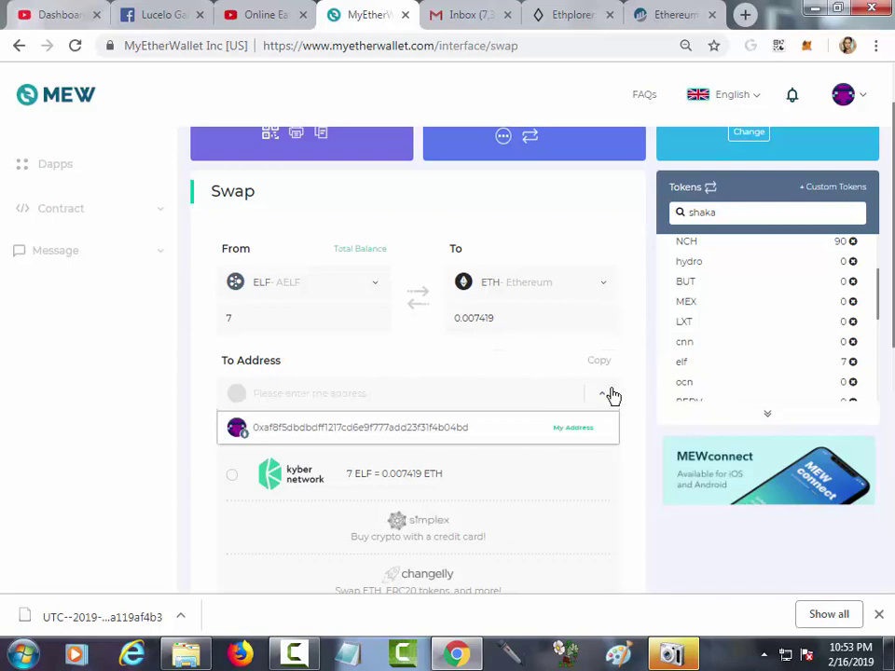
{"action": "left_click", "coordinate": [311, 424]}
{"action": "scroll", "coordinate": [411, 398], "scroll_direction": "down", "scroll_amount": 1}
{"action": "scroll", "coordinate": [411, 399], "scroll_direction": "down", "scroll_amount": 2}
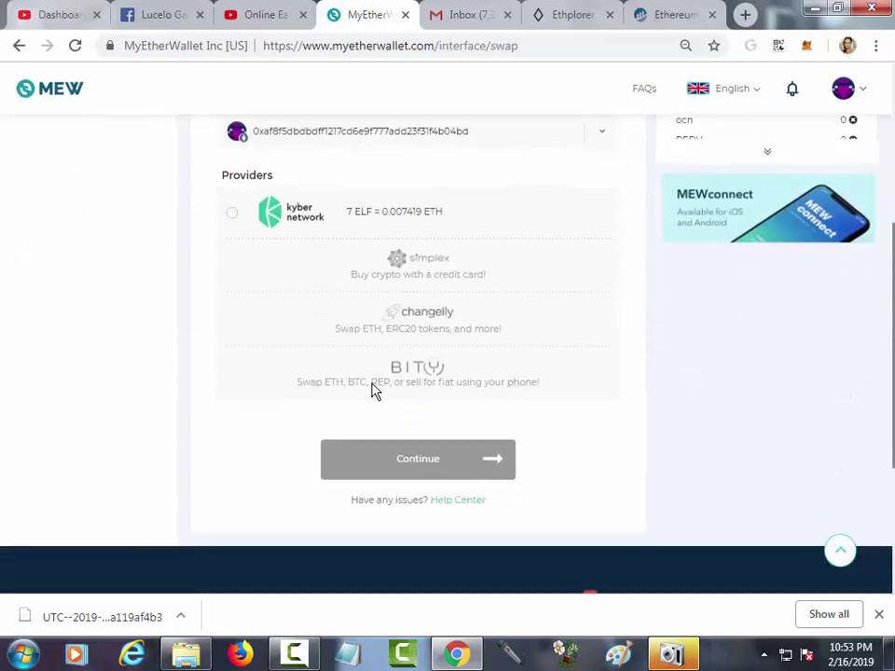
{"action": "left_click", "coordinate": [233, 214]}
{"action": "left_click", "coordinate": [393, 467]}
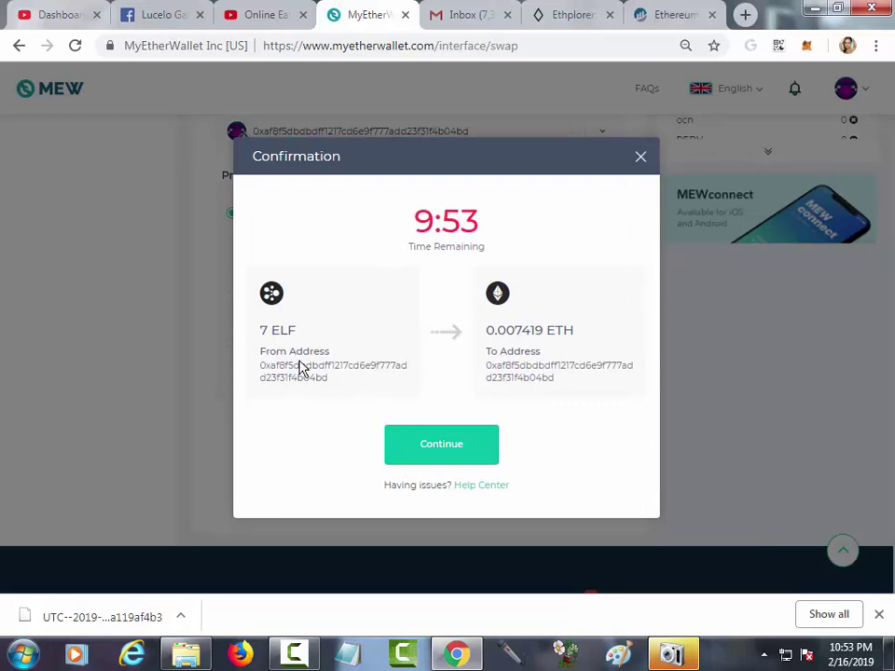
Proceed to the swap's transaction confirmation, check the transaction total, and close it without sending
{"action": "left_click", "coordinate": [418, 453]}
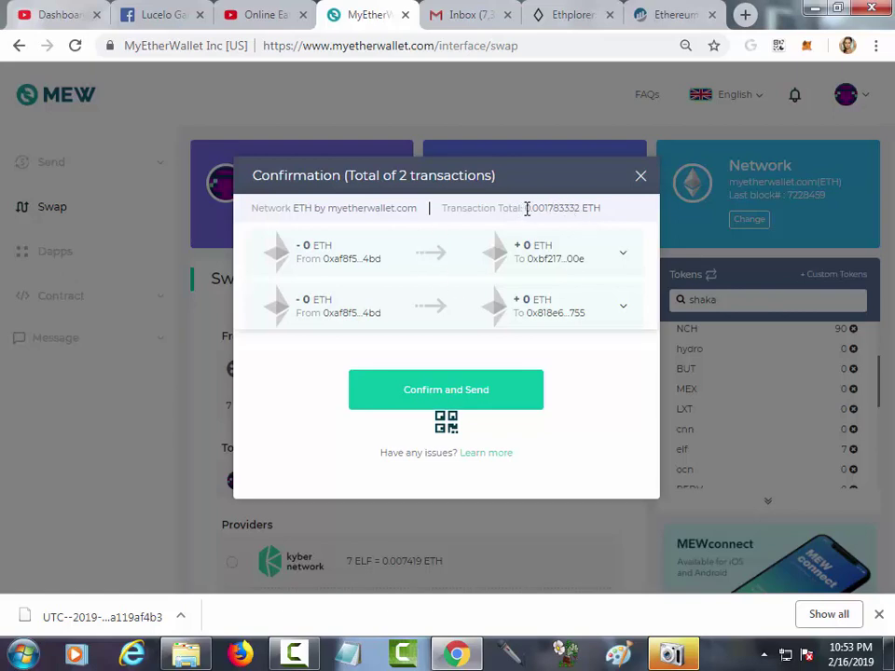
{"action": "left_click_drag", "start_coordinate": [527, 209], "coordinate": [570, 211]}
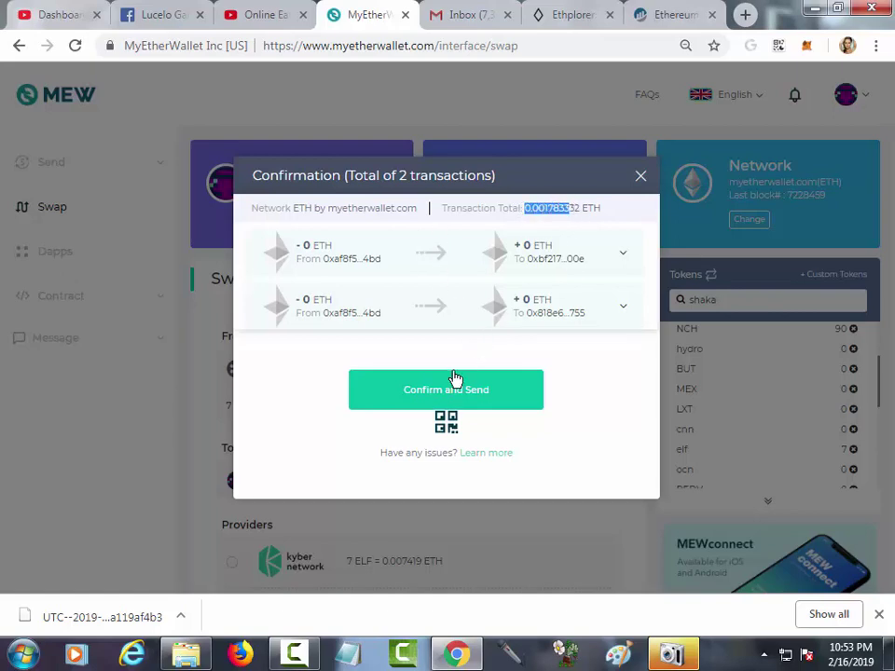
{"action": "key", "text": "Escape"}
Examine the wallet's ETH balance against the filled-in swap form and the listed providers
{"action": "scroll", "coordinate": [549, 485], "scroll_direction": "down", "scroll_amount": 1}
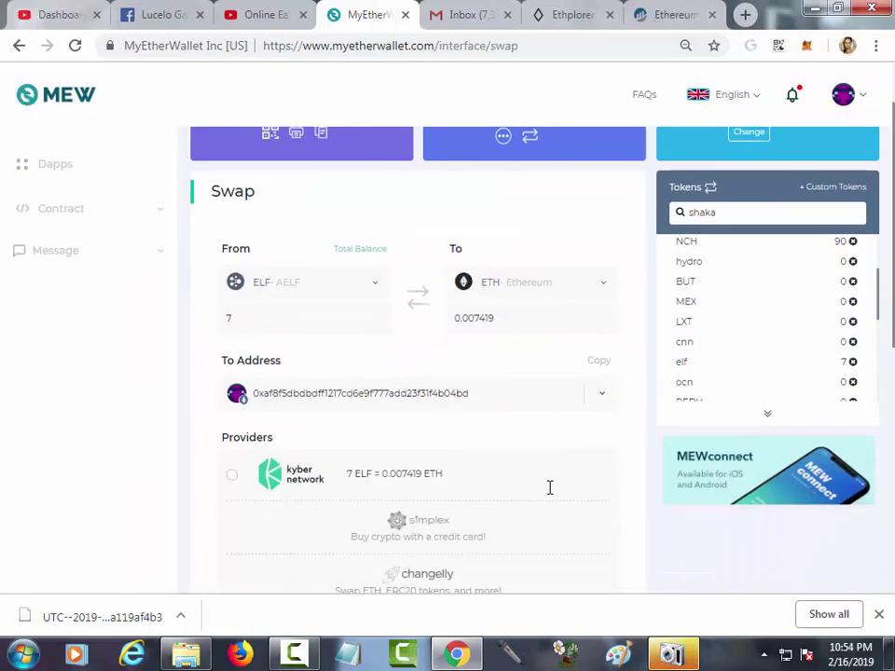
{"action": "scroll", "coordinate": [589, 216], "scroll_direction": "up", "scroll_amount": 1}
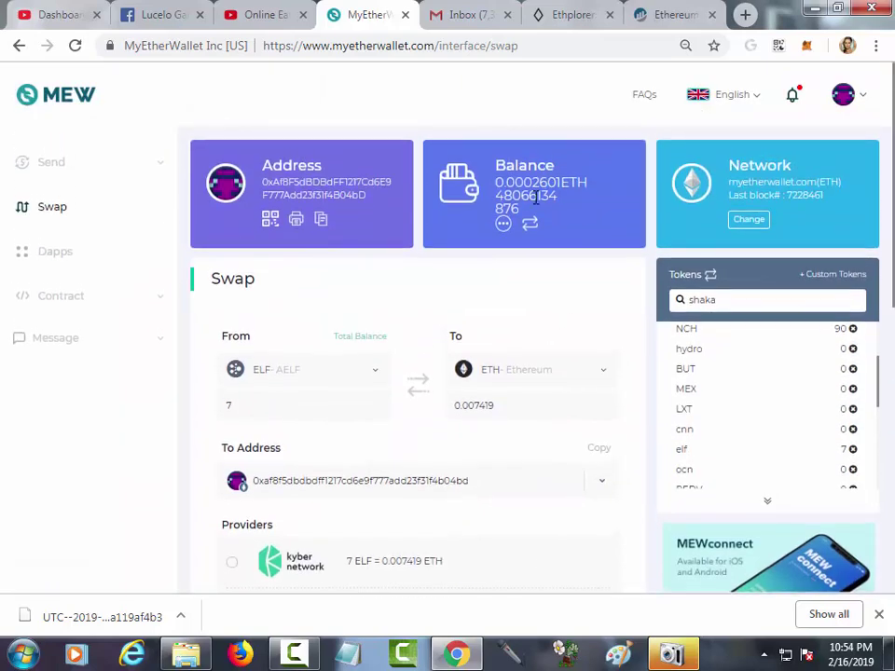
{"action": "scroll", "coordinate": [506, 507], "scroll_direction": "down", "scroll_amount": 2}
{"action": "scroll", "coordinate": [525, 254], "scroll_direction": "up", "scroll_amount": 2}
{"action": "scroll", "coordinate": [393, 446], "scroll_direction": "down", "scroll_amount": 2}
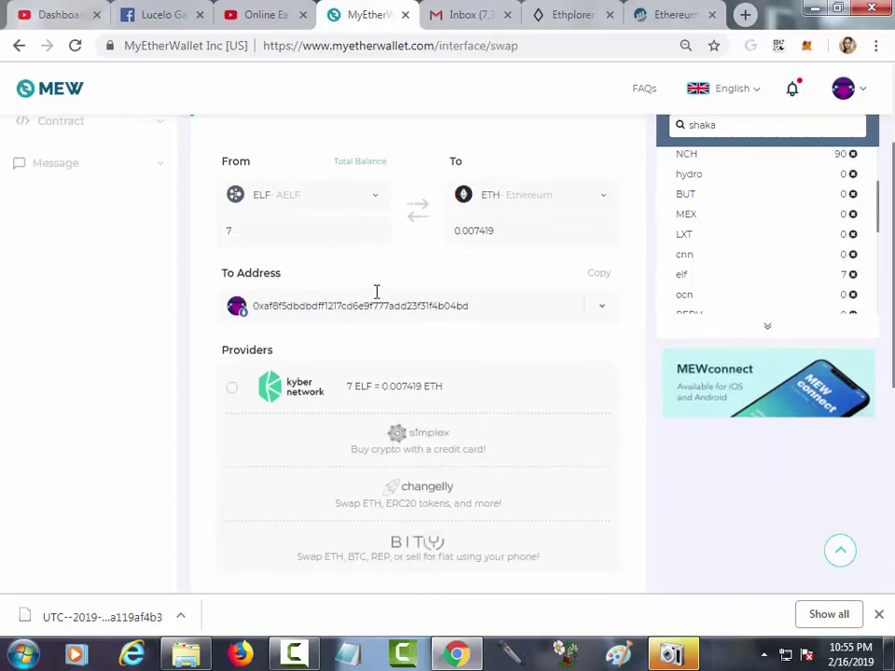
{"action": "scroll", "coordinate": [392, 417], "scroll_direction": "up", "scroll_amount": 2}
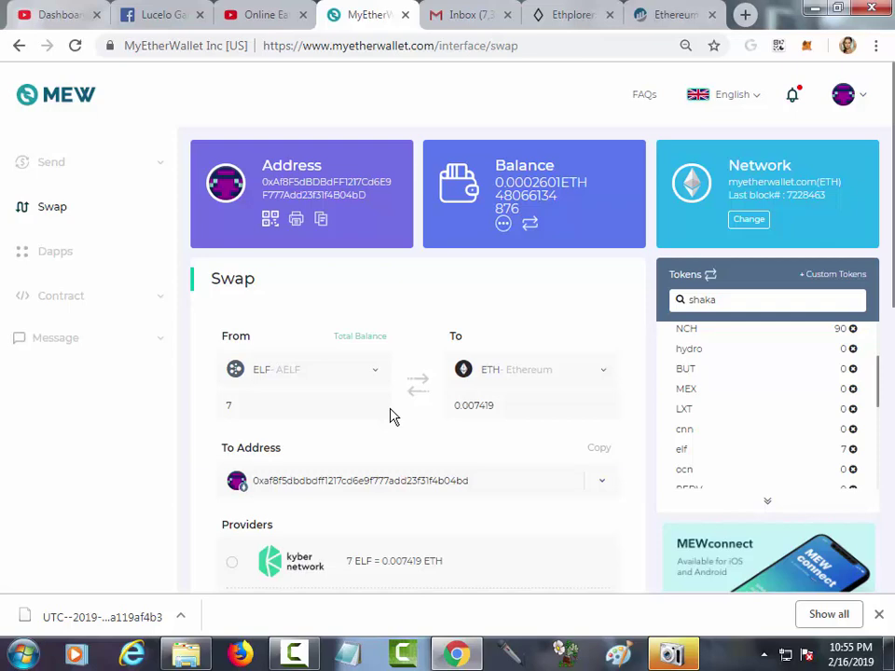
{"action": "scroll", "coordinate": [392, 416], "scroll_direction": "down", "scroll_amount": 2}
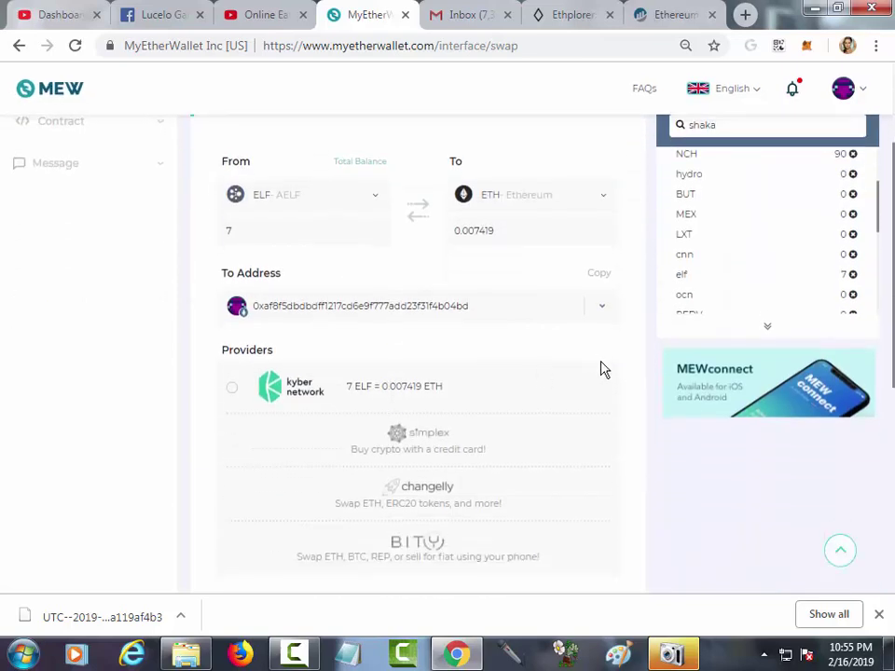
{"action": "scroll", "coordinate": [645, 450], "scroll_direction": "up", "scroll_amount": 1}
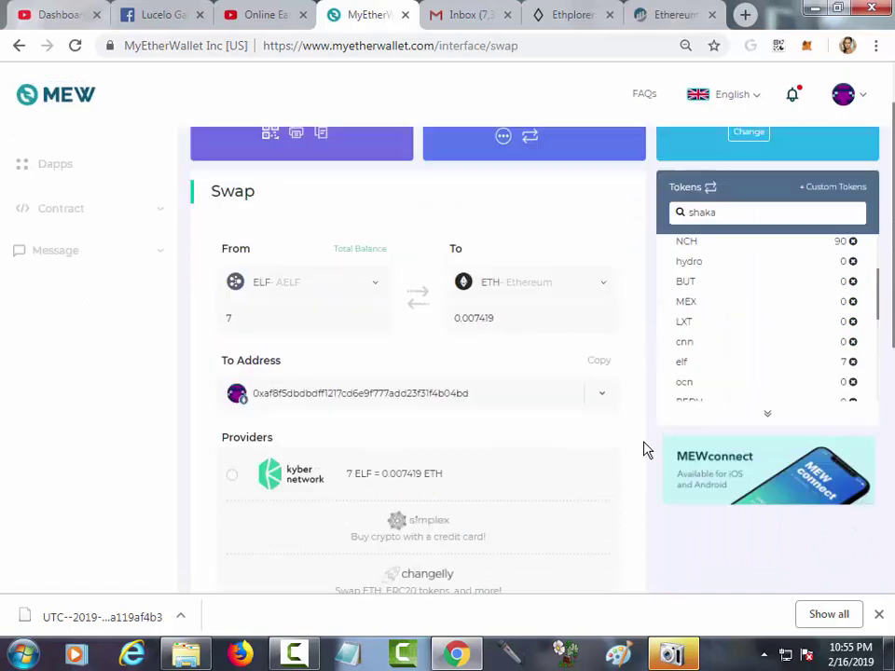
{"action": "scroll", "coordinate": [645, 452], "scroll_direction": "up", "scroll_amount": 1}
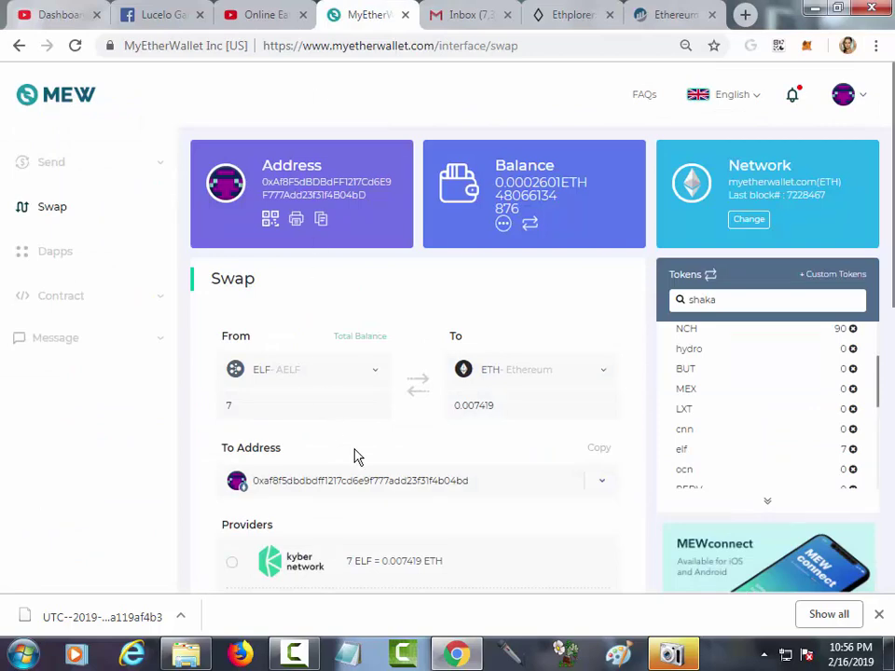
{"action": "scroll", "coordinate": [401, 470], "scroll_direction": "down", "scroll_amount": 1}
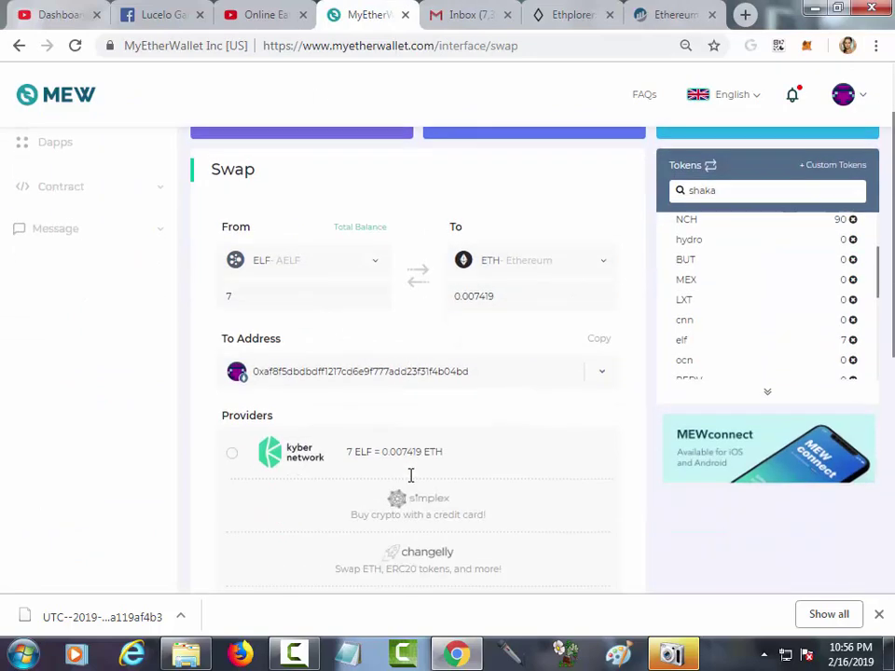
Return to the MyEtherWallet home page, switch to the vintage version of the site, and dismiss its welcome dialog and connection notice
{"action": "scroll", "coordinate": [411, 475], "scroll_direction": "up", "scroll_amount": 1}
{"action": "left_click", "coordinate": [70, 100]}
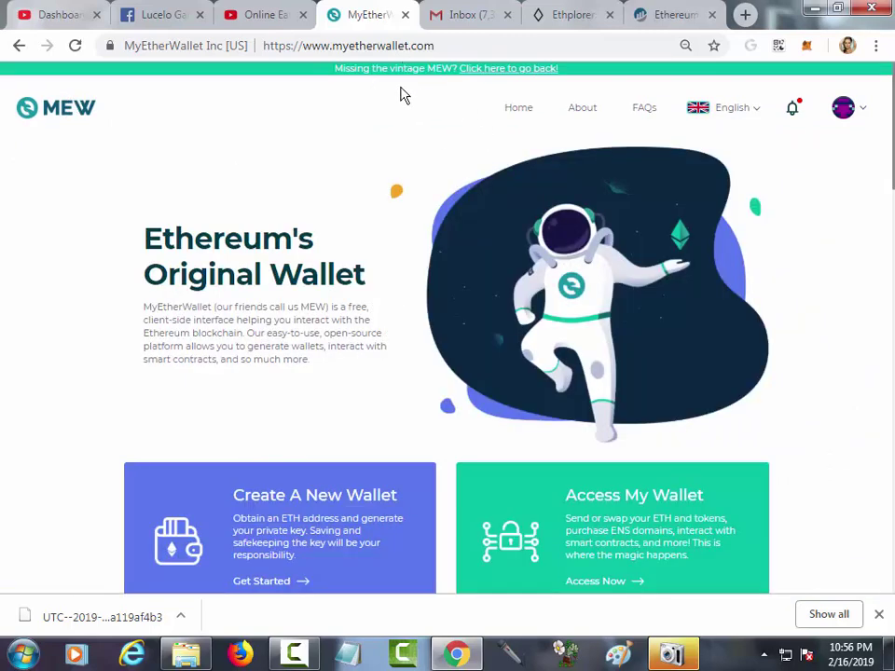
{"action": "left_click", "coordinate": [501, 72]}
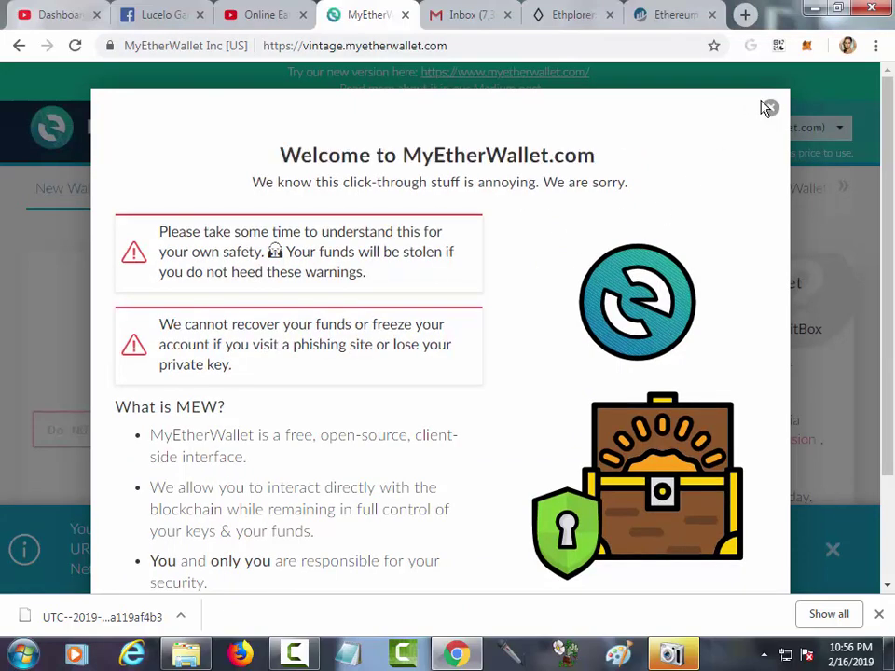
{"action": "left_click", "coordinate": [770, 109]}
{"action": "scroll", "coordinate": [210, 461], "scroll_direction": "down", "scroll_amount": 2}
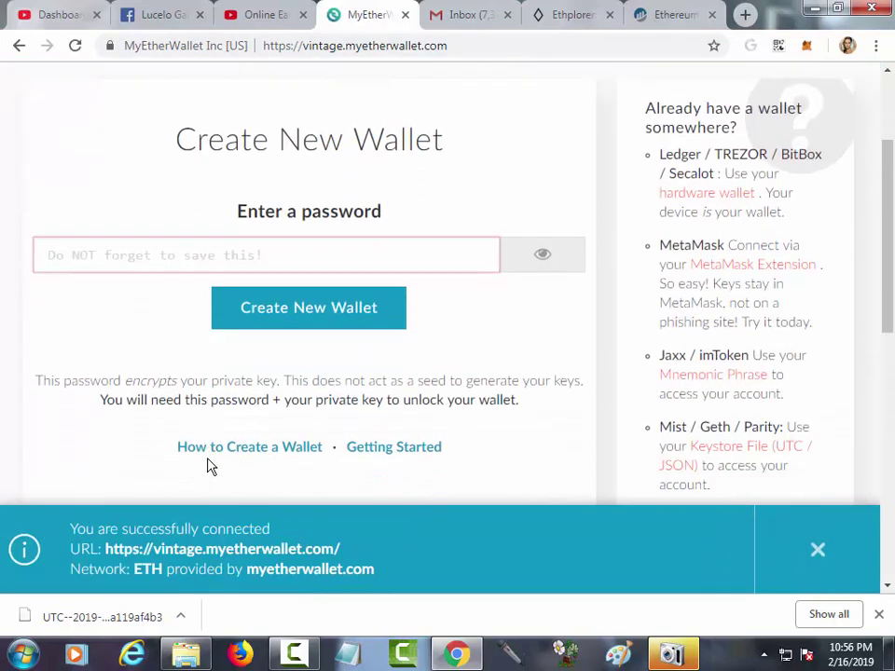
{"action": "left_click", "coordinate": [815, 550]}
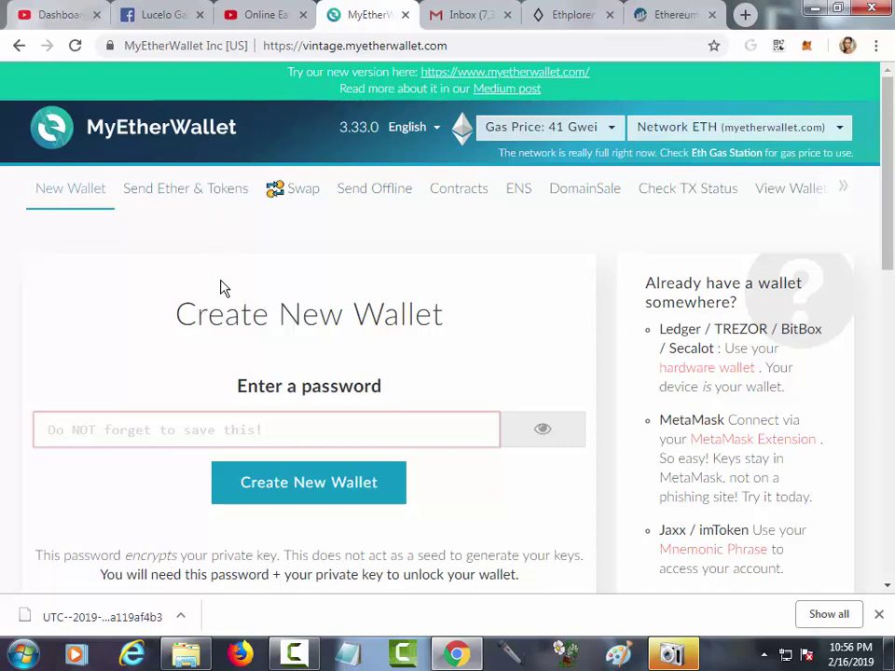
View the Keystore / JSON File access option under the vintage site's wallet info, and go back to the new MyEtherWallet home page
{"action": "mouse_move", "coordinate": [822, 205]}
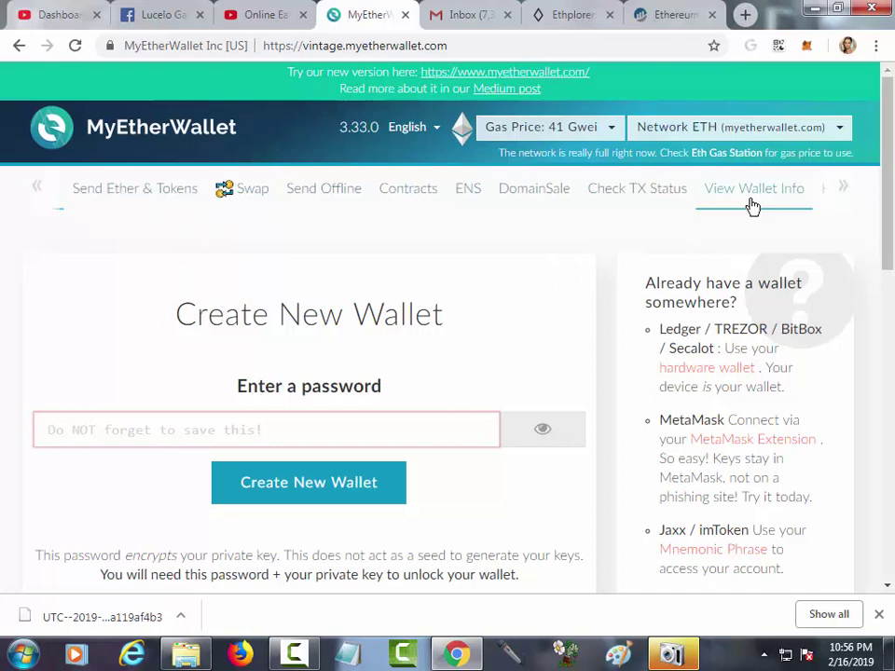
{"action": "left_click", "coordinate": [753, 206]}
{"action": "scroll", "coordinate": [290, 479], "scroll_direction": "down", "scroll_amount": 3}
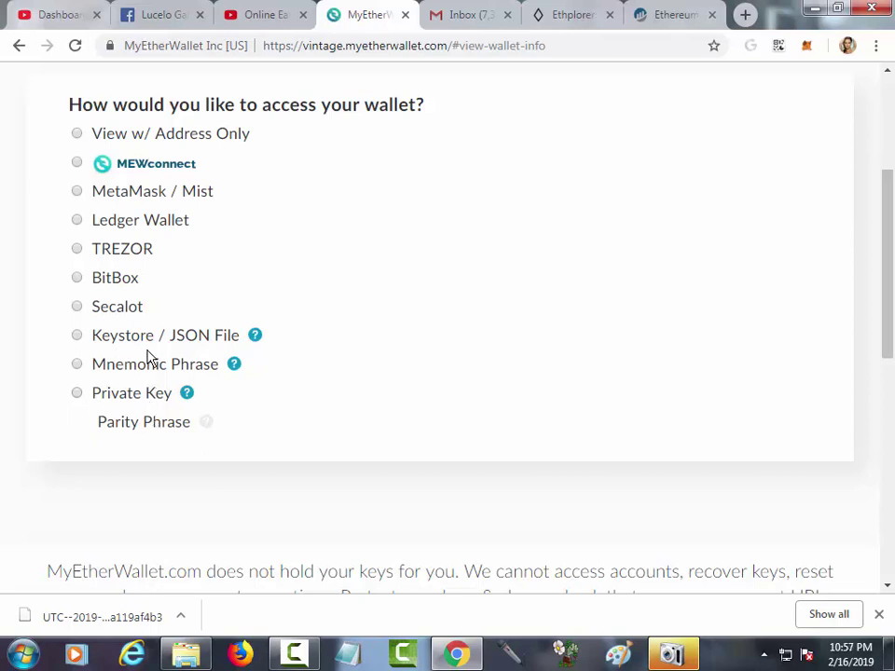
{"action": "left_click", "coordinate": [203, 340]}
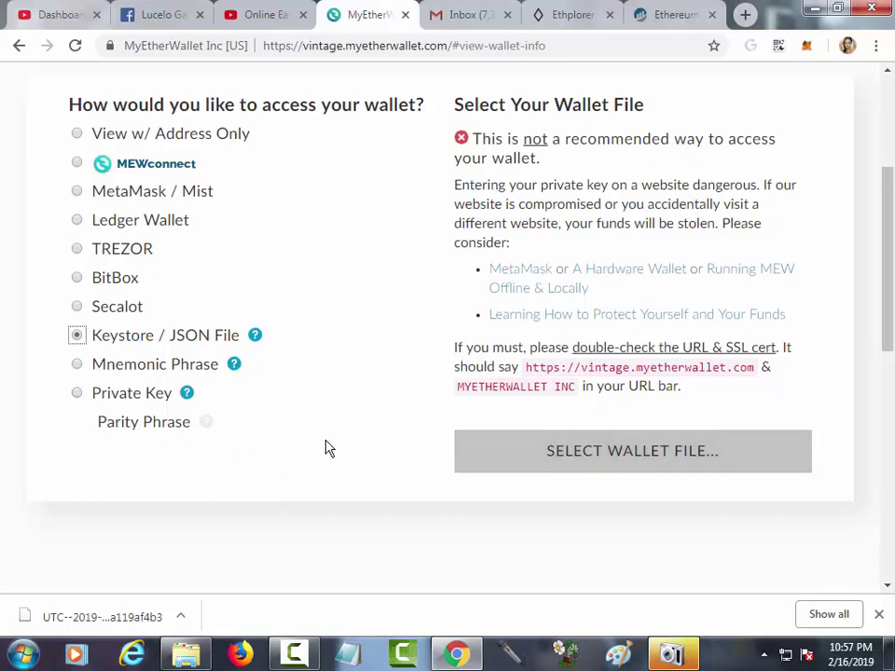
{"action": "left_click", "coordinate": [19, 46]}
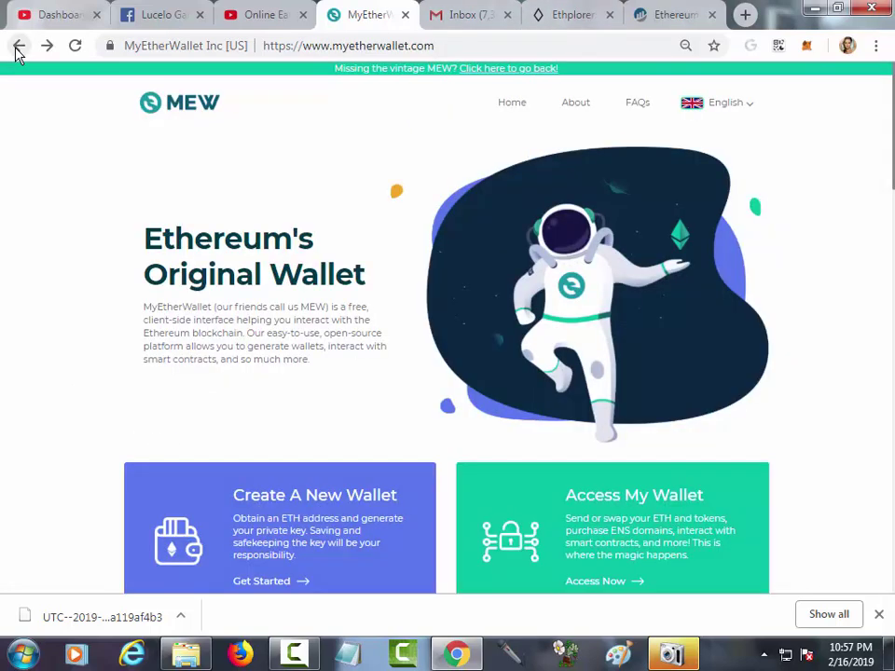